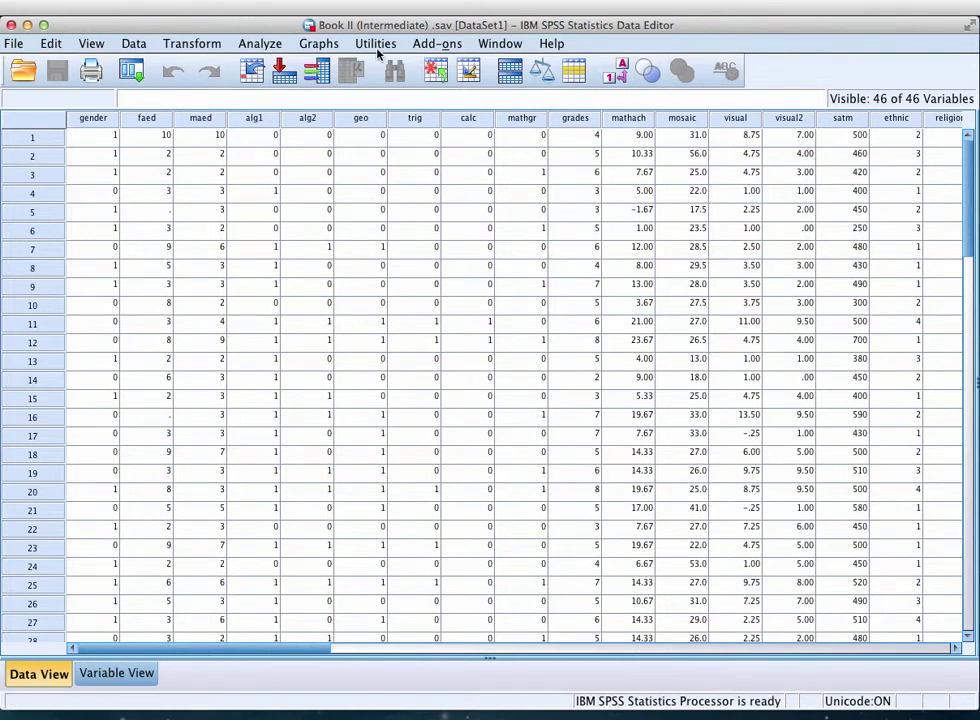
Start a Matrix Scatter from Legacy Dialogs Scatter/Dot with its settings reset
click(312, 44)
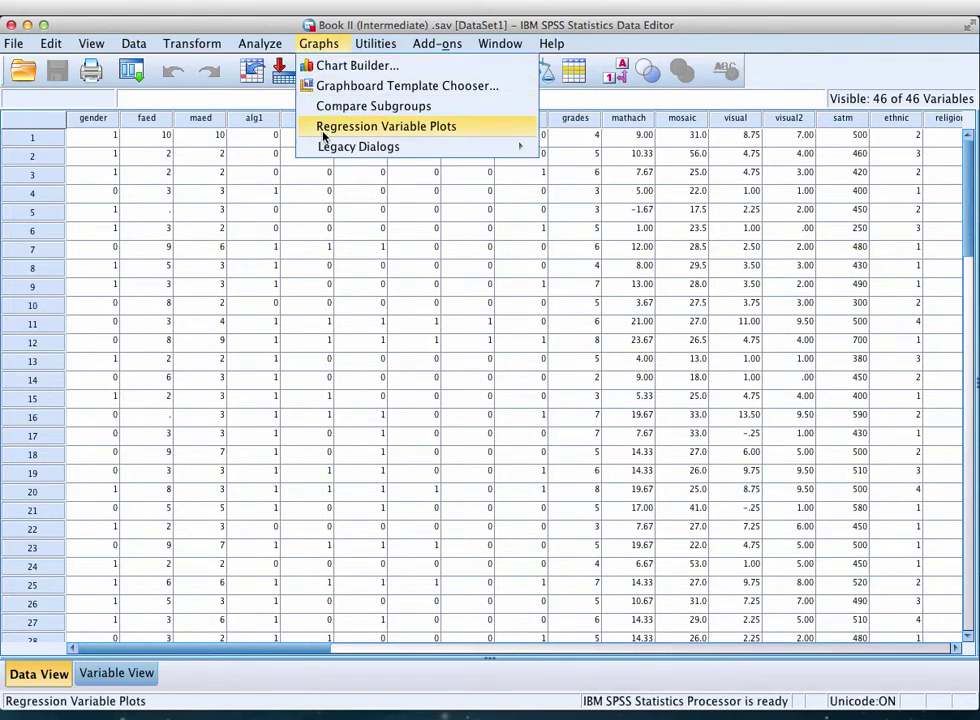
mouse_move(358, 146)
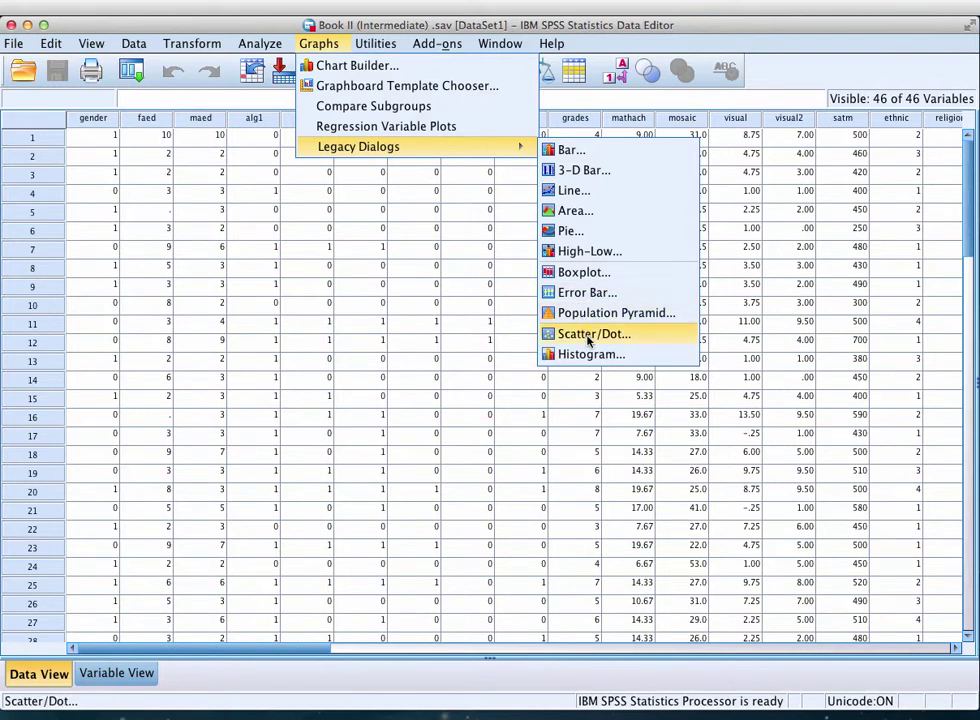
click(588, 341)
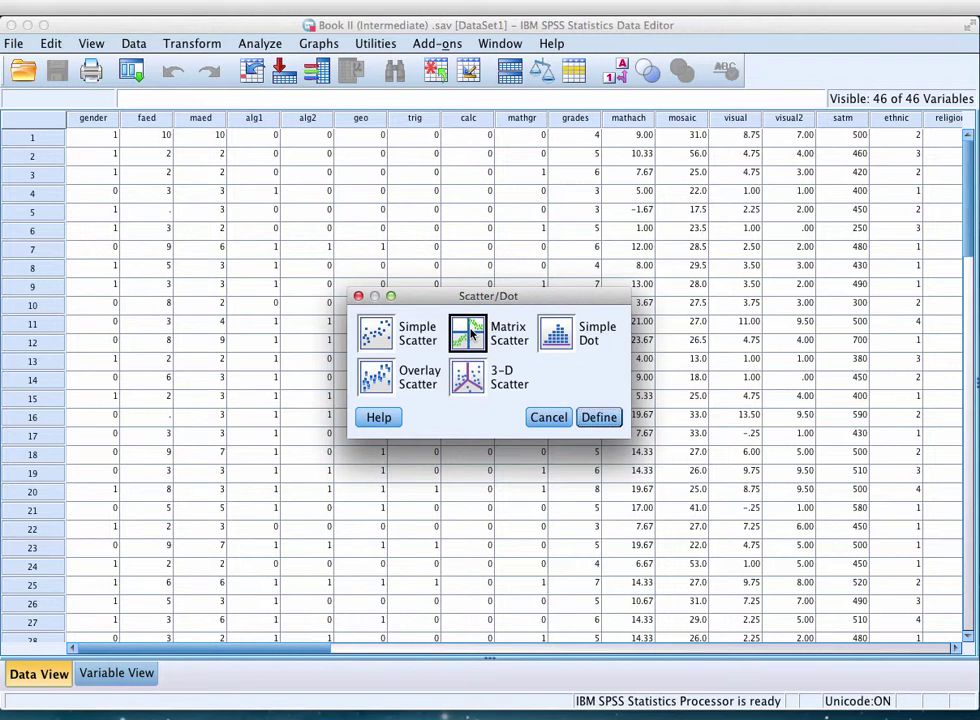
click(598, 418)
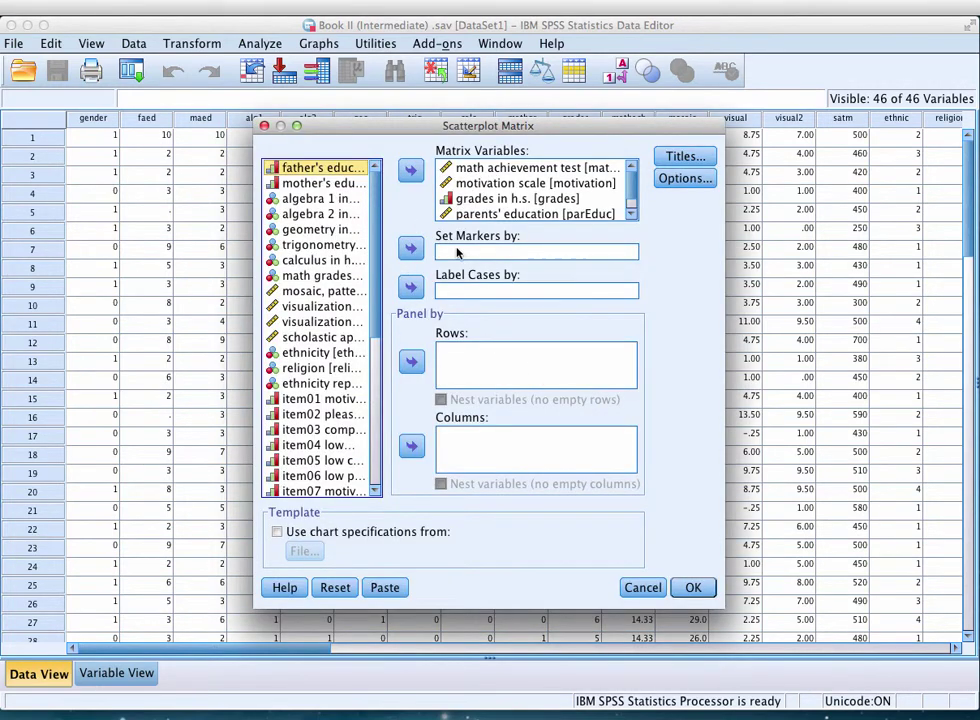
click(338, 588)
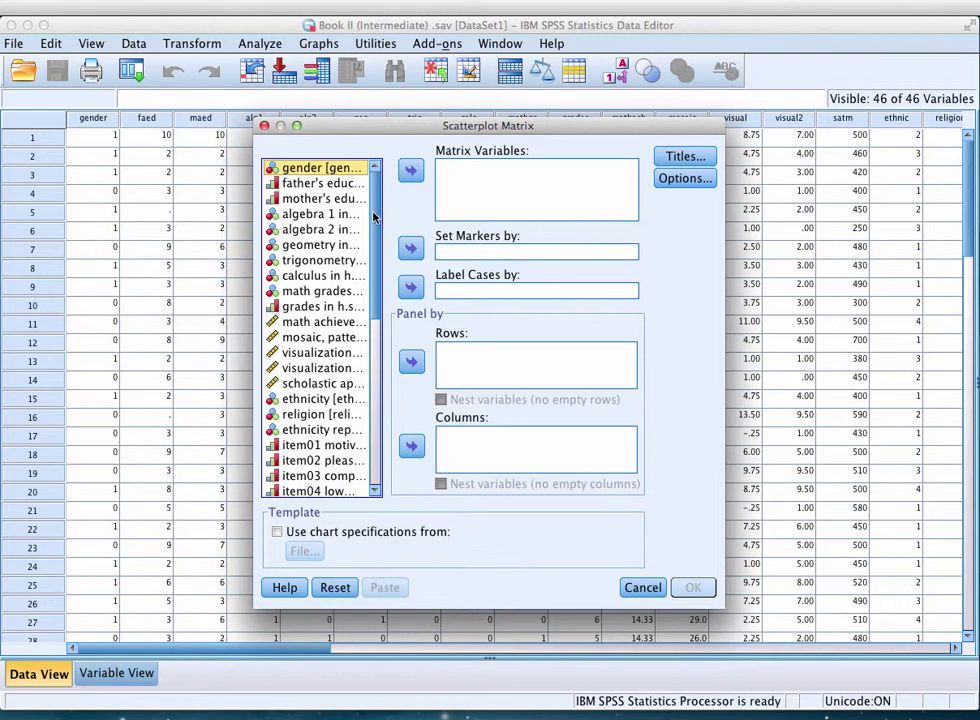
Add math achievement test, motivation scale and grades in h.s. as matrix variables
click(320, 321)
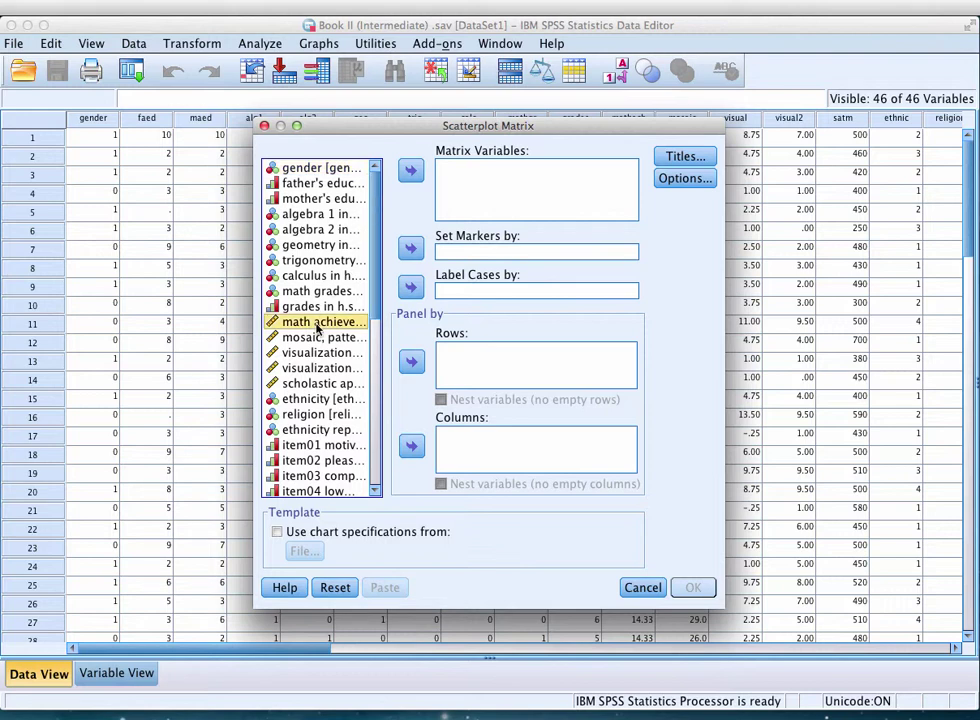
click(411, 171)
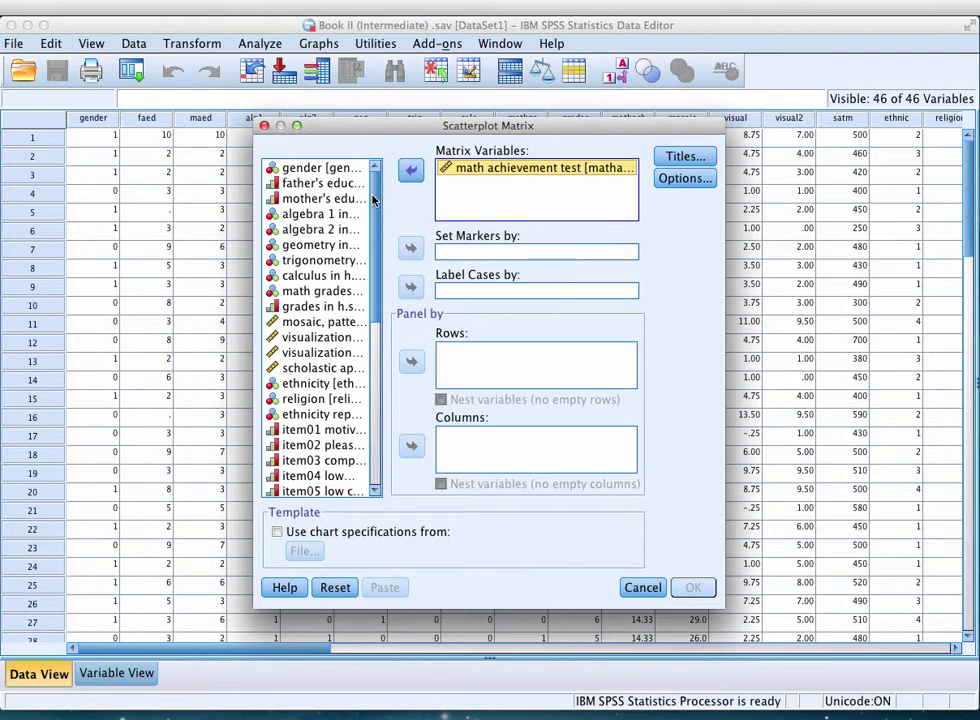
drag(372, 200, 370, 363)
click(315, 366)
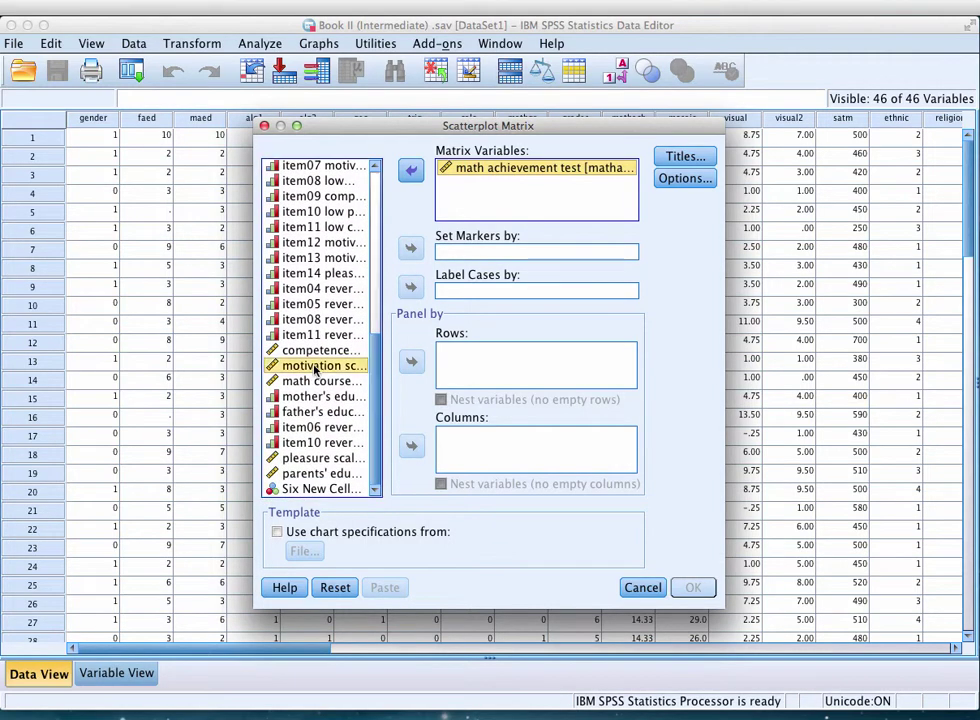
click(410, 170)
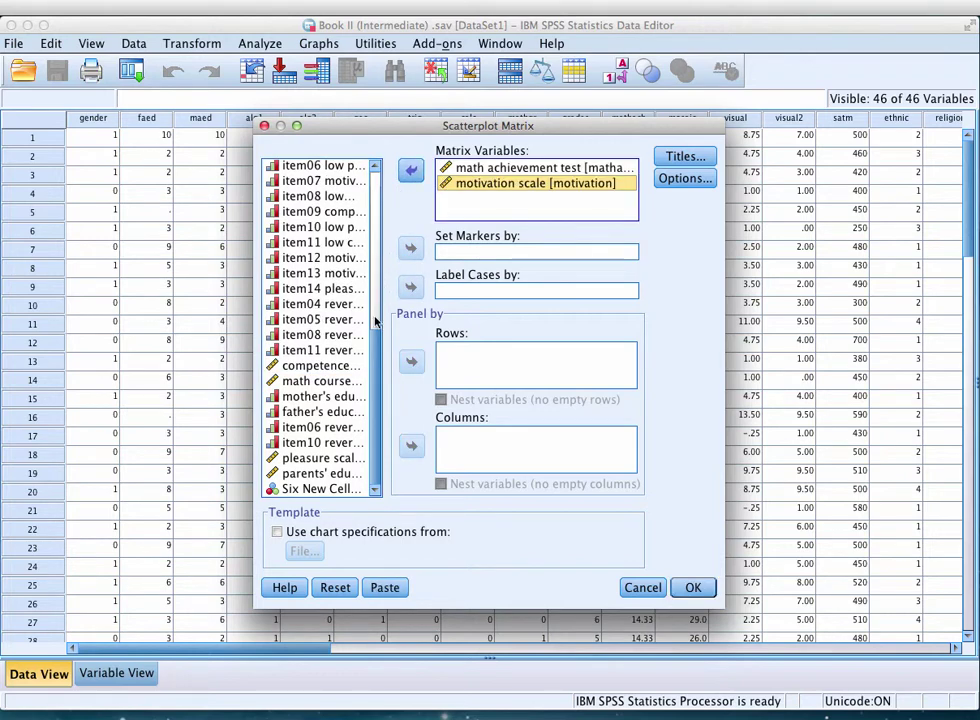
scroll(373, 248, up, 5)
scroll(373, 248, up, 1)
click(330, 247)
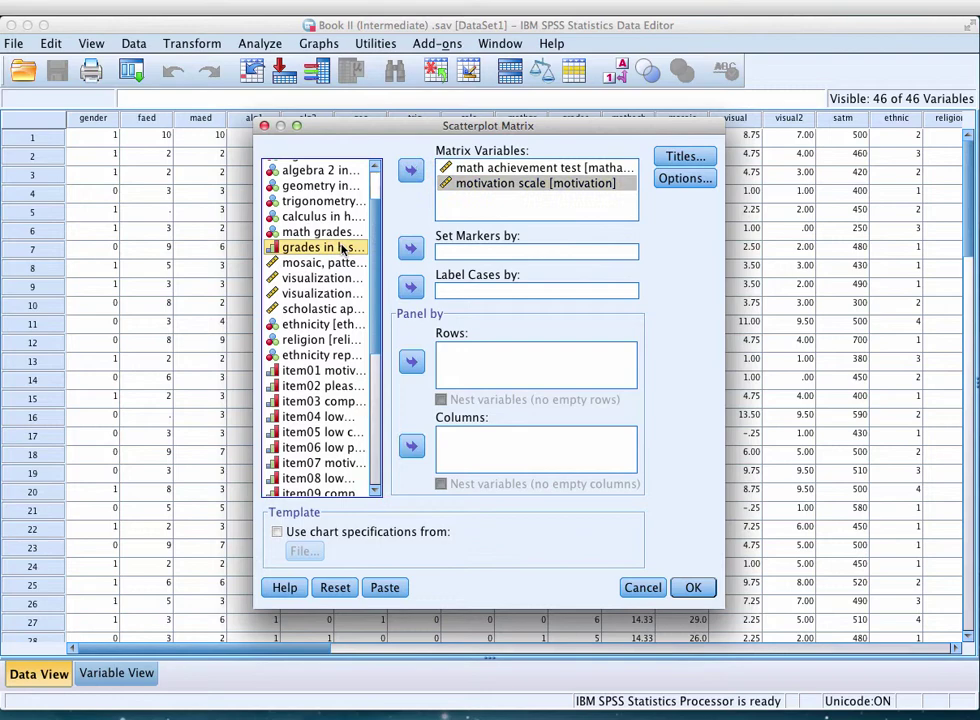
click(410, 170)
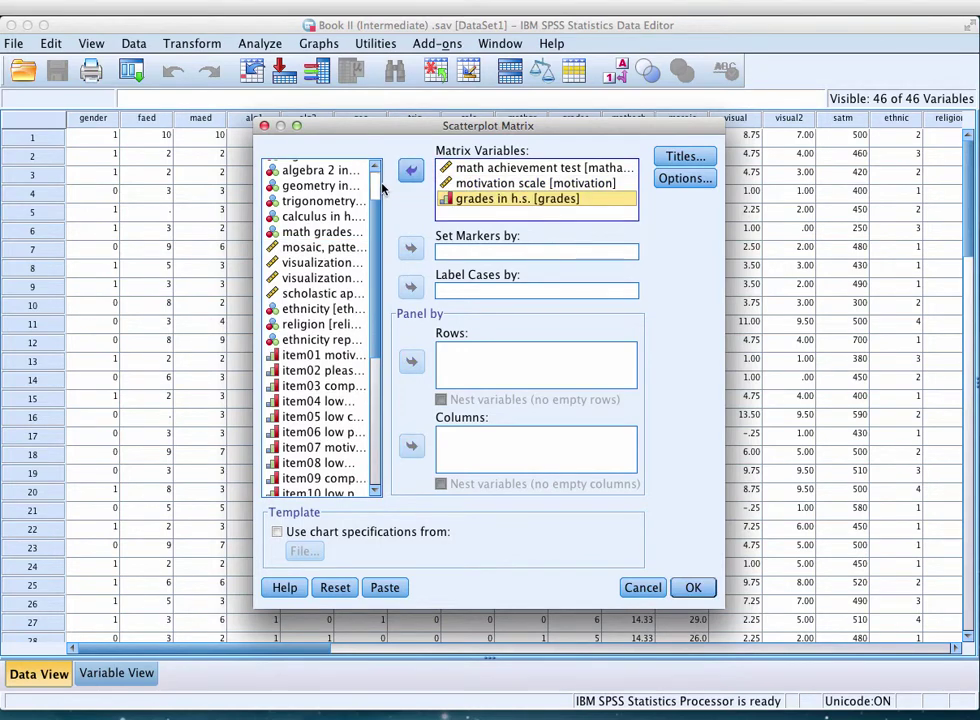
Add parents' education and gender to the matrix and create the scatterplot matrix
drag(375, 316, 376, 437)
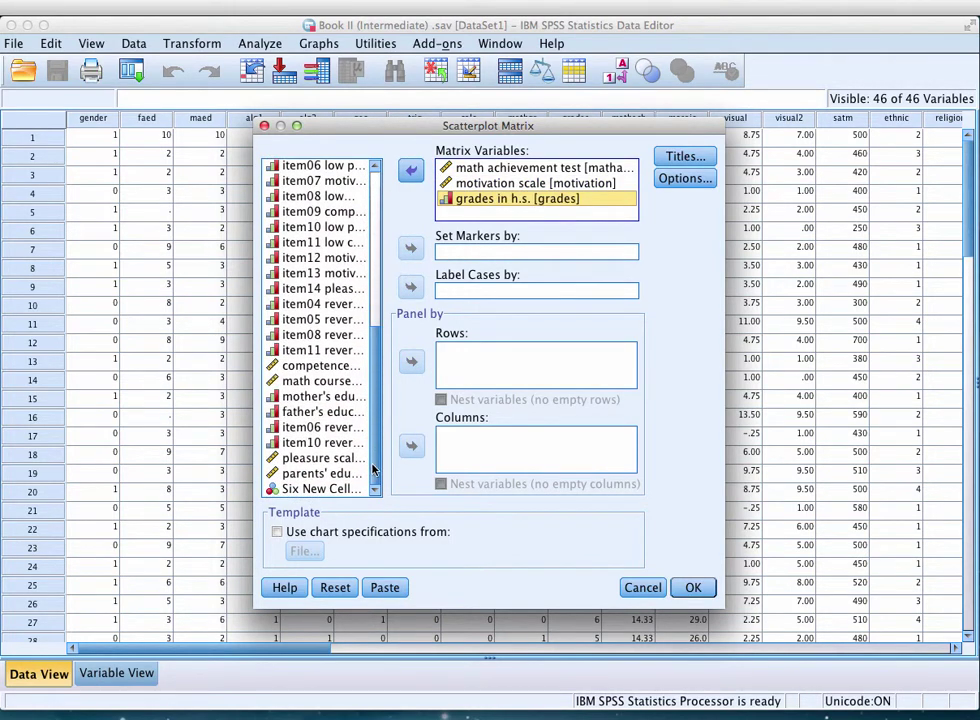
click(340, 473)
click(410, 170)
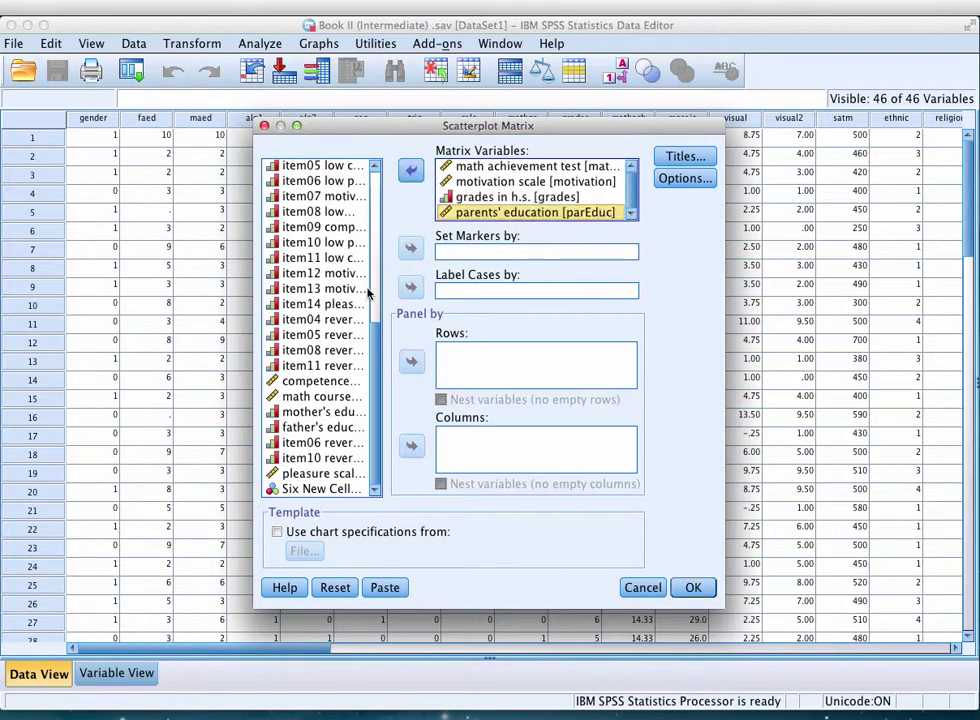
drag(376, 364, 376, 192)
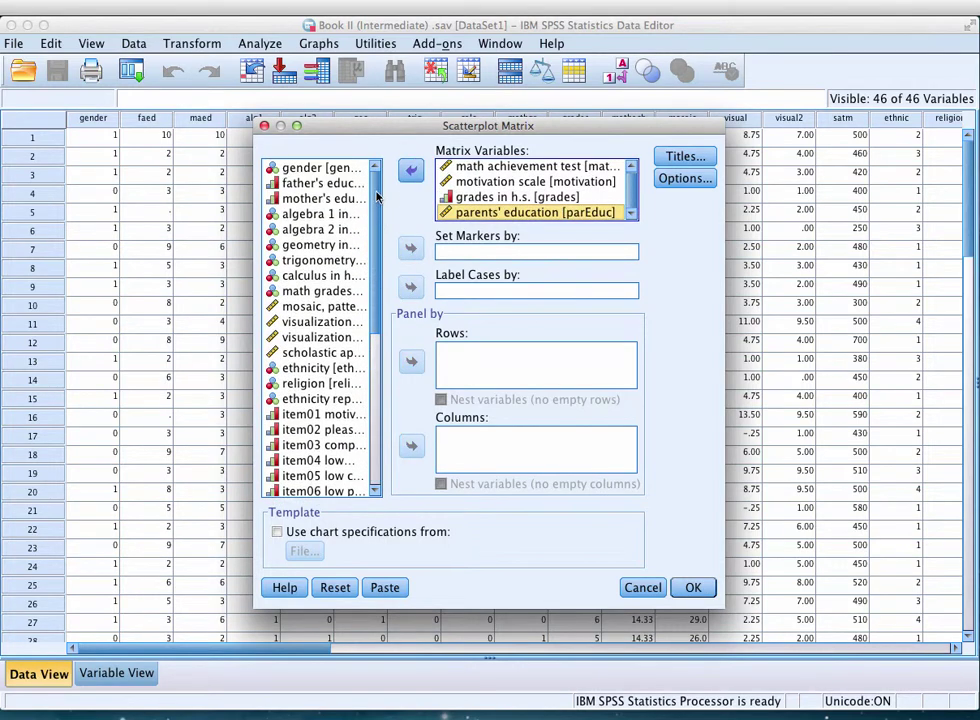
click(330, 167)
click(409, 171)
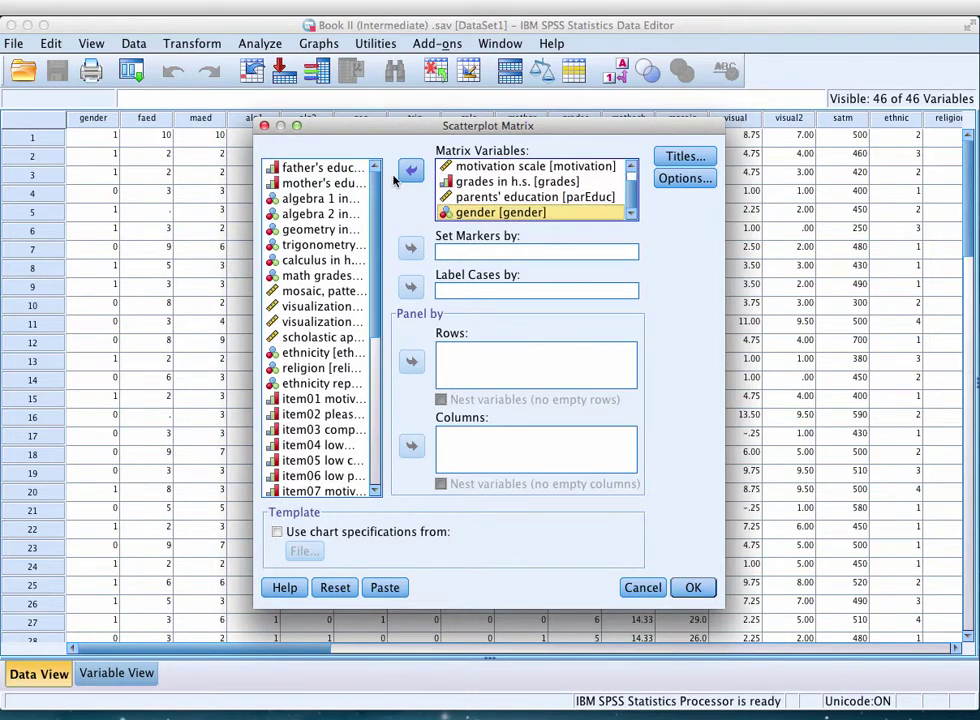
click(681, 588)
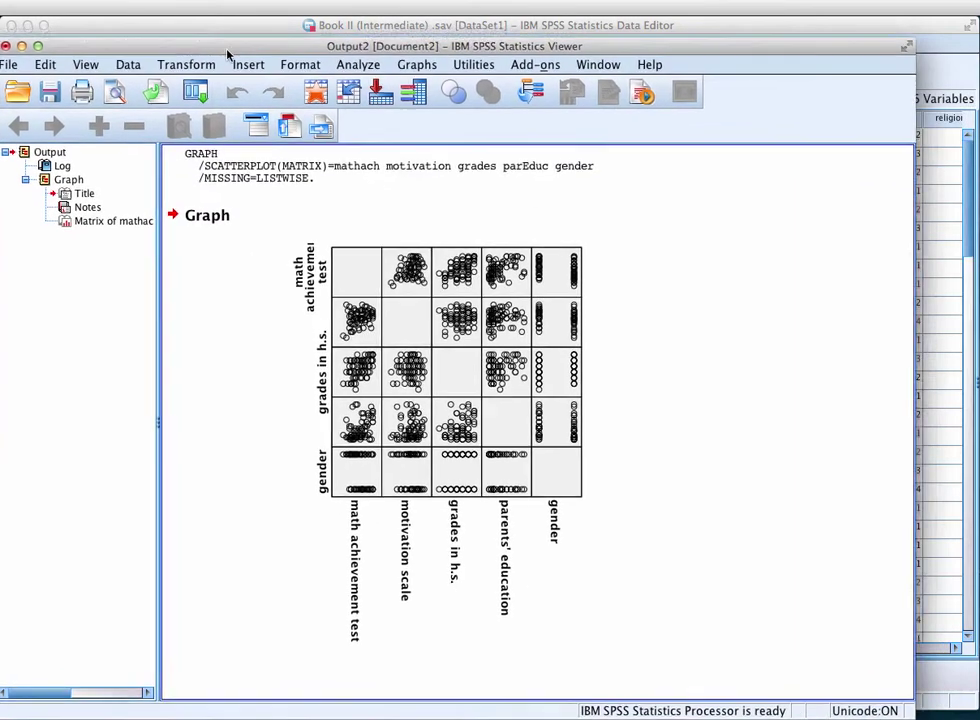
Move the Output Viewer to the top-left and deselect the scatterplot matrix chart
drag(415, 100, 240, 36)
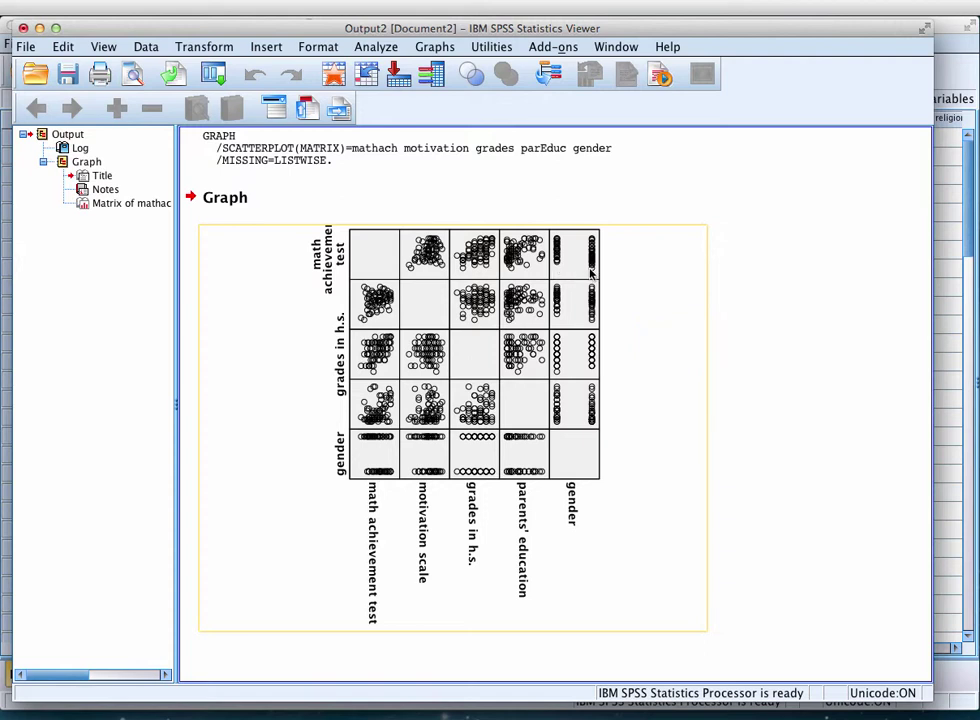
click(745, 281)
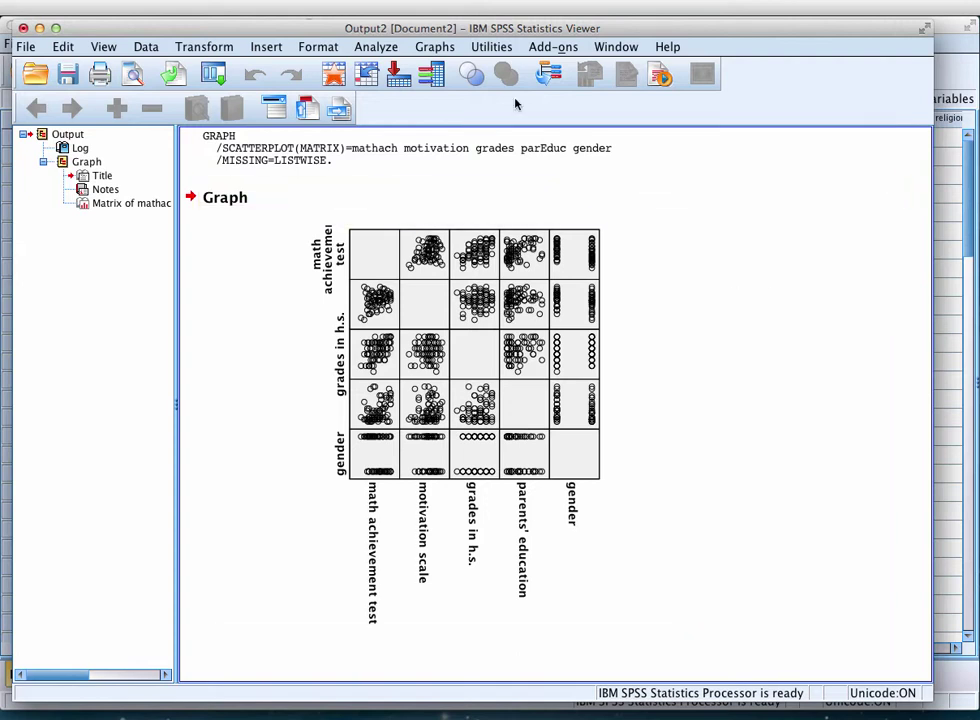
Start a reset Linear Regression with math achievement test as the dependent variable
click(374, 48)
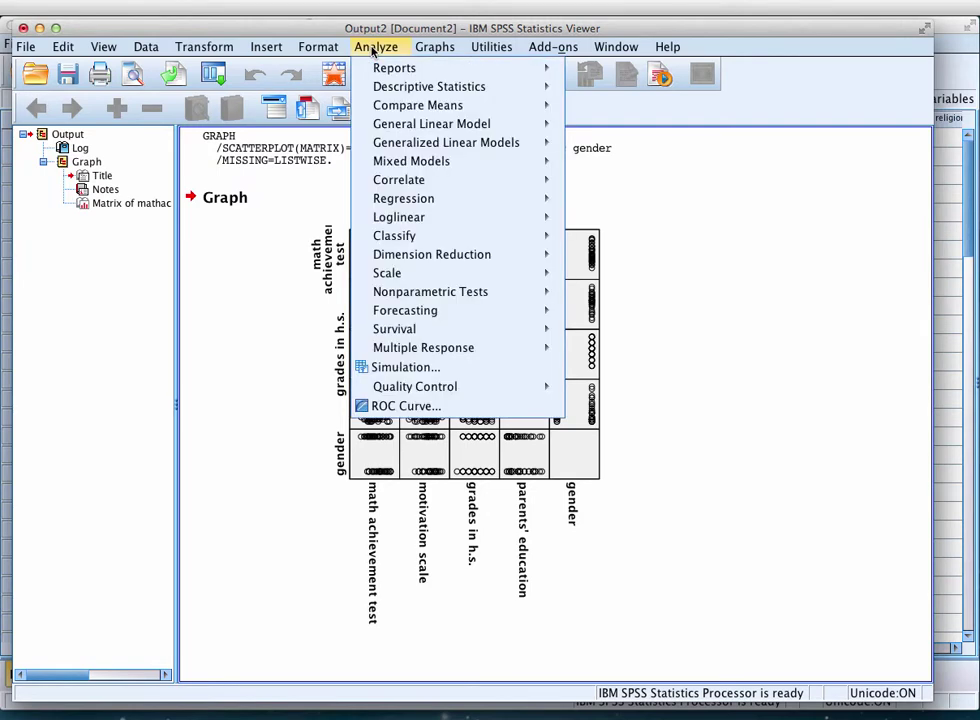
mouse_move(403, 198)
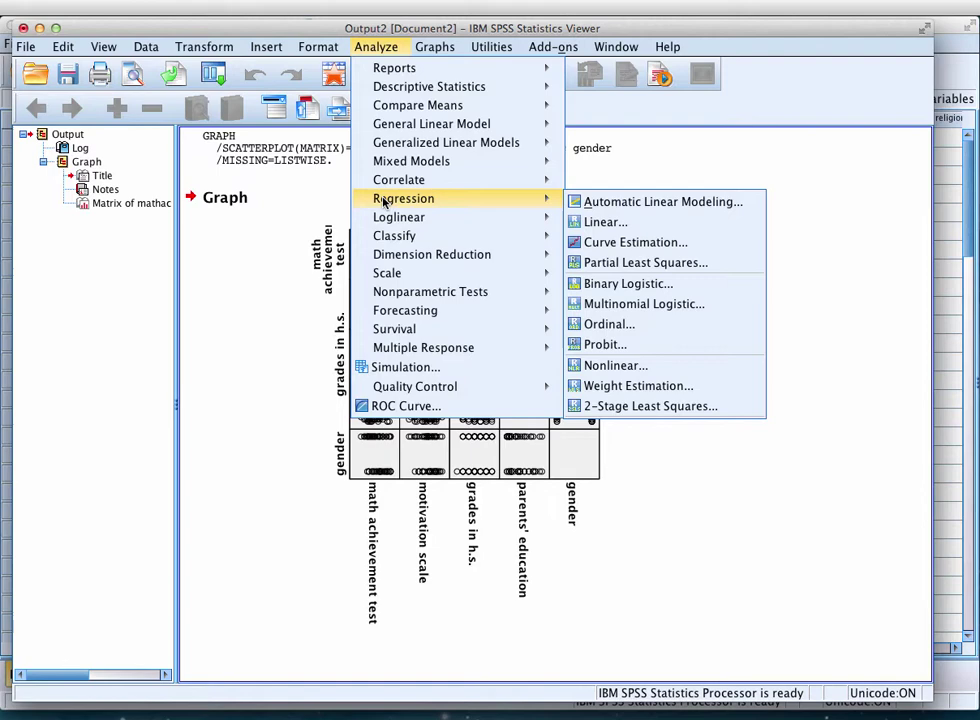
click(593, 225)
drag(569, 237, 569, 125)
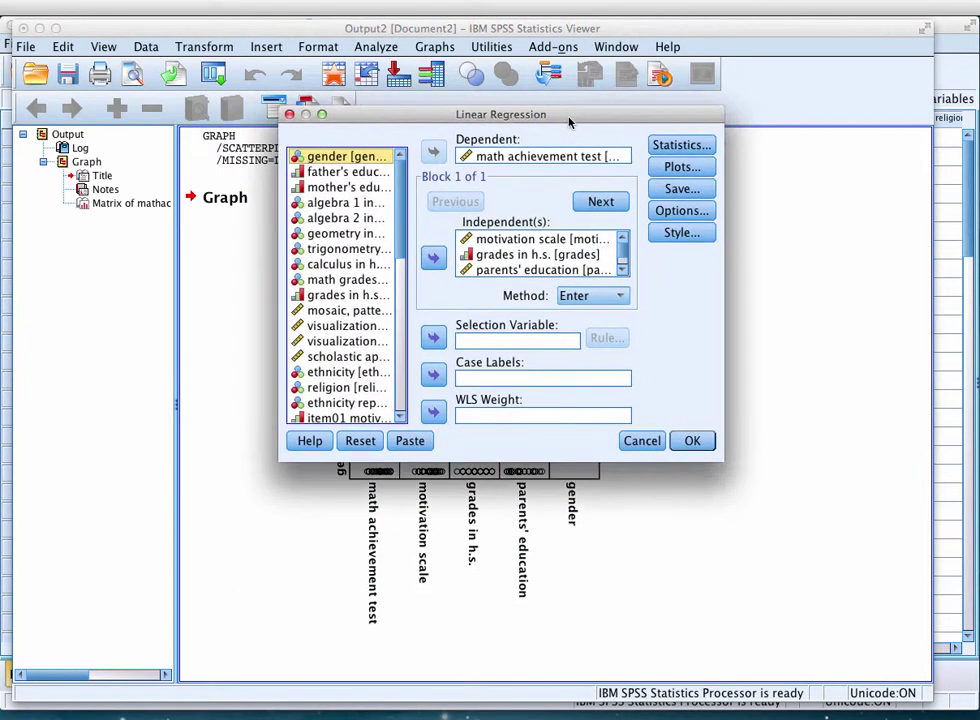
click(365, 440)
drag(465, 110, 443, 156)
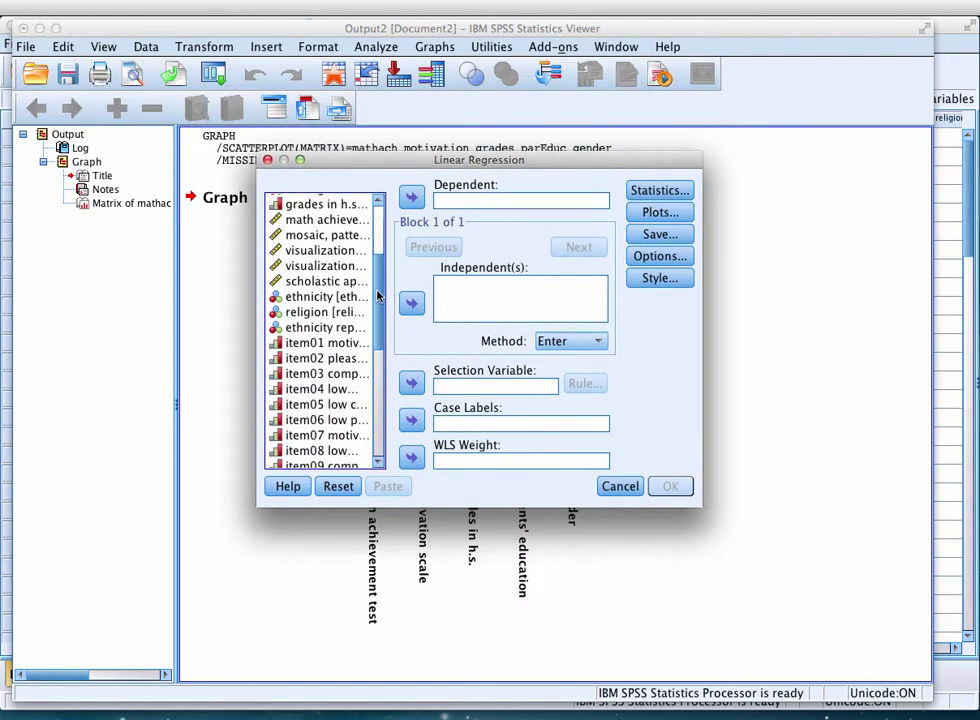
scroll(378, 296, up, 1)
click(322, 235)
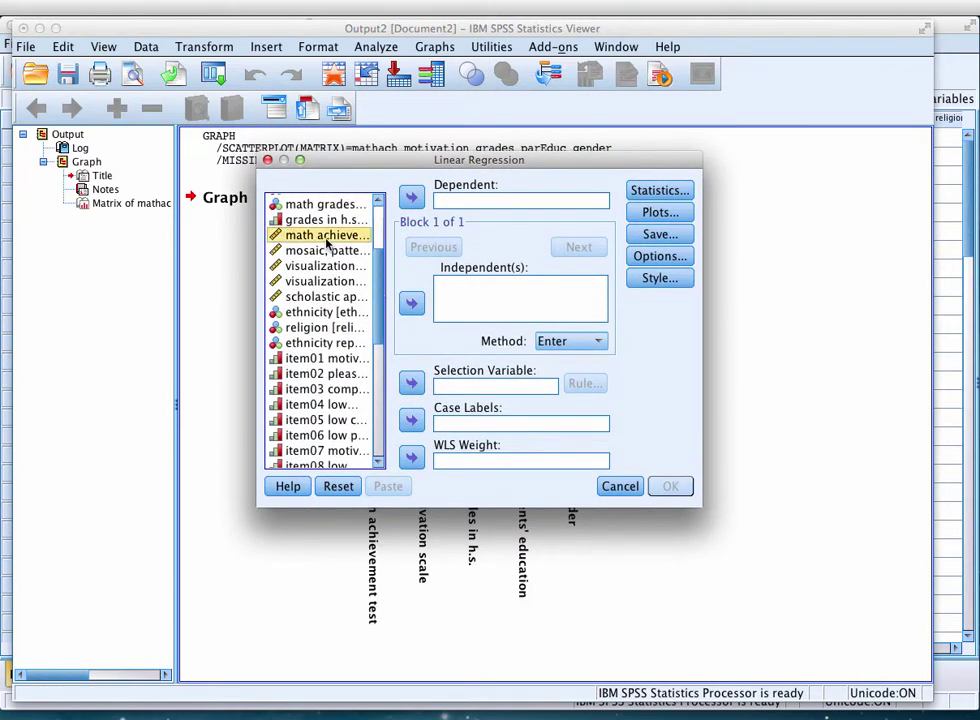
click(410, 198)
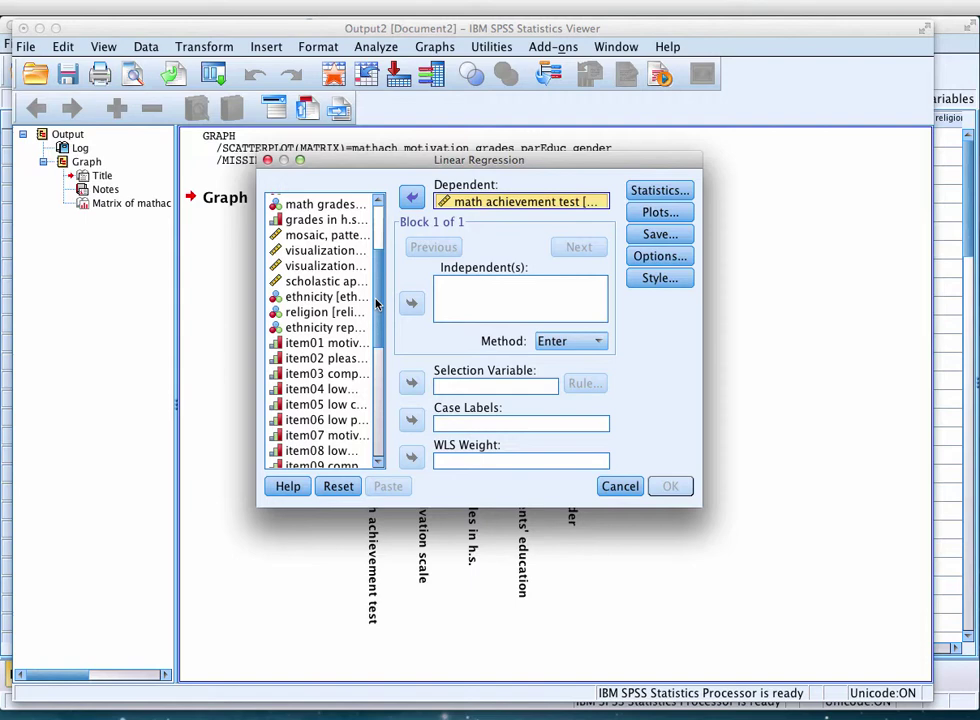
Add motivation scale and grades in h.s. as independent variables
scroll(372, 378, down, 5)
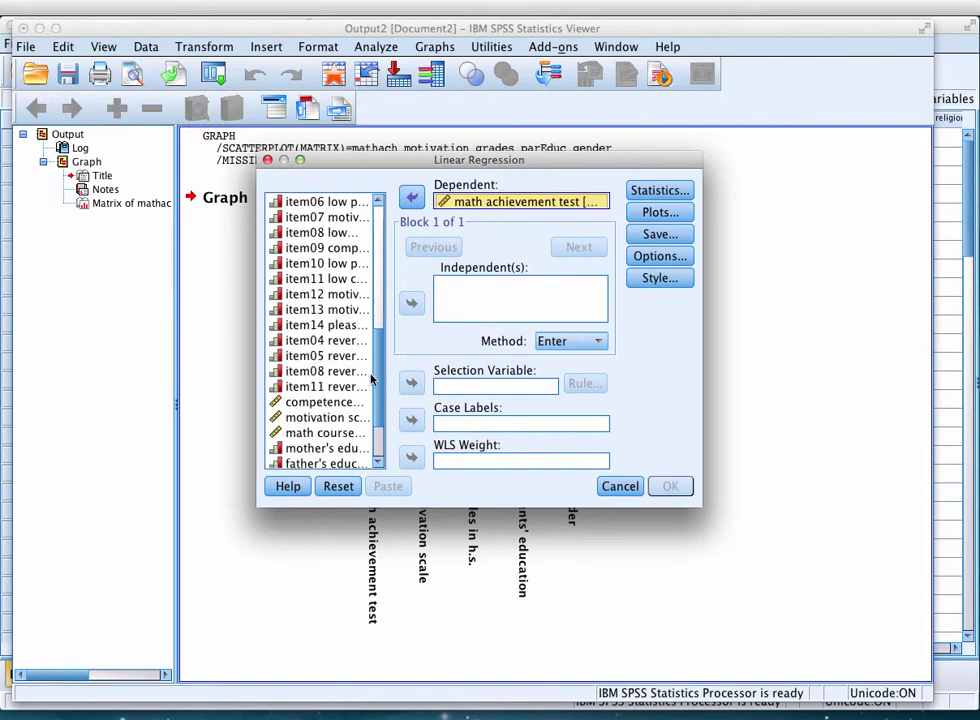
scroll(372, 378, down, 1)
scroll(372, 378, down, 1)
click(345, 364)
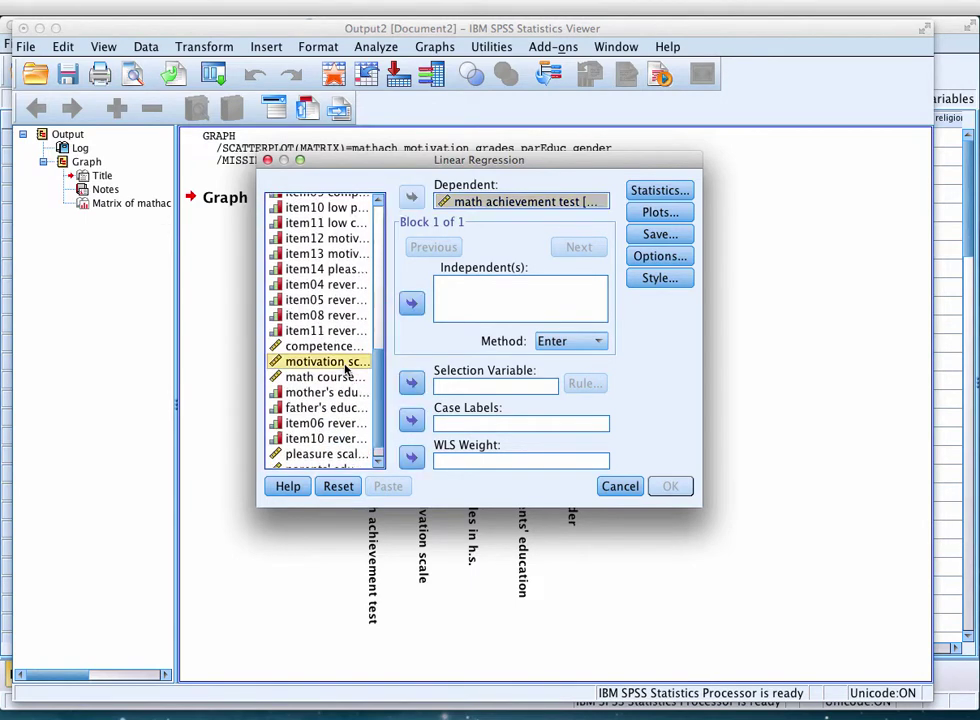
click(411, 303)
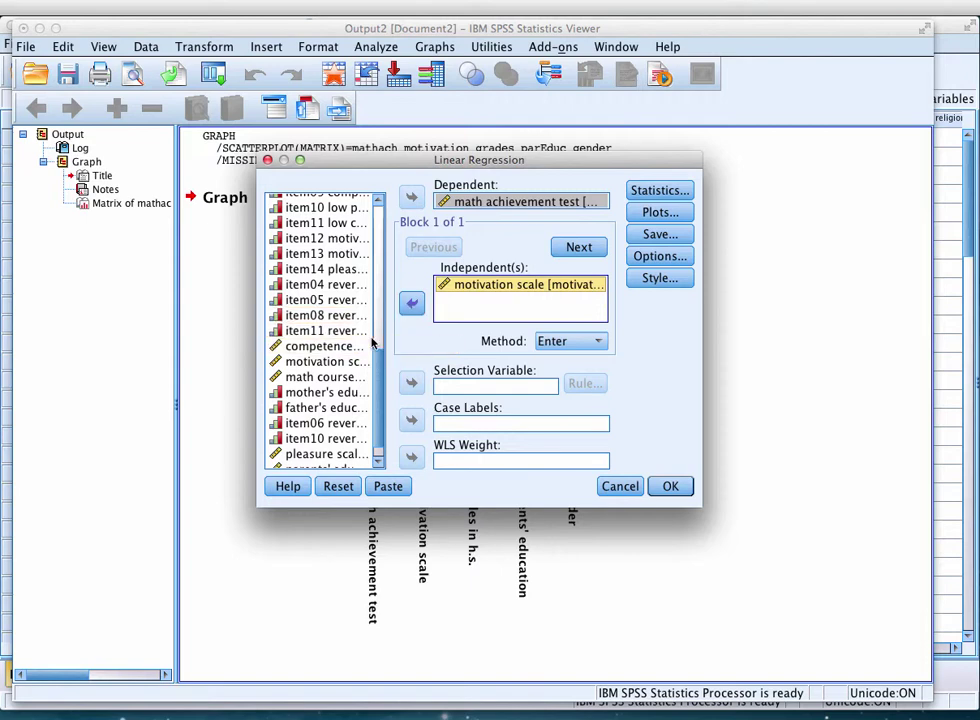
scroll(389, 313, up, 4)
scroll(389, 250, up, 4)
scroll(352, 289, up, 1)
click(350, 302)
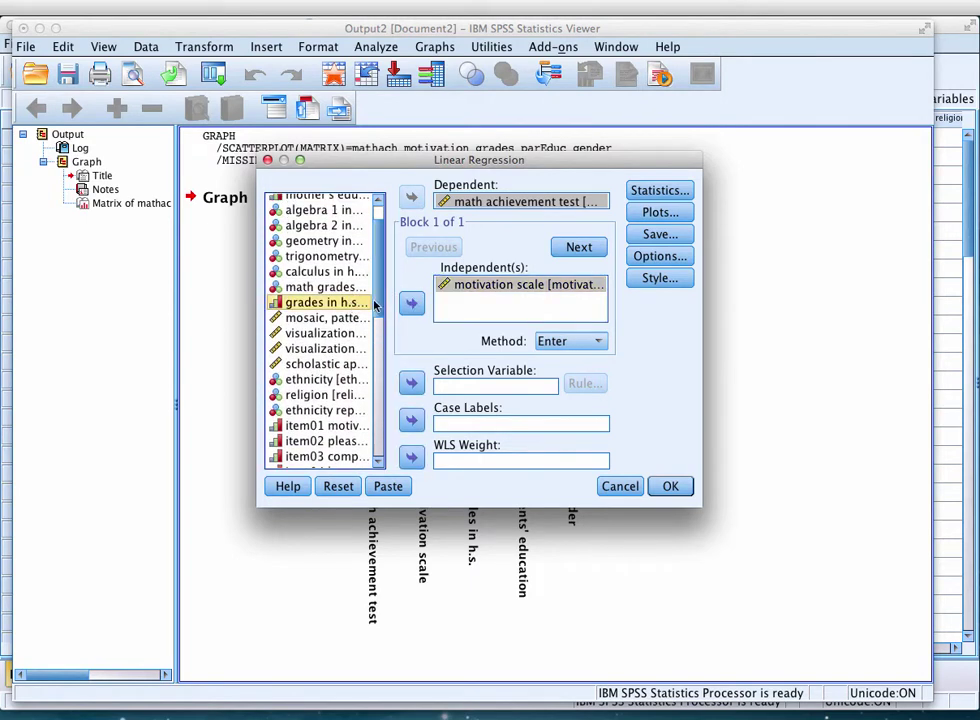
click(411, 303)
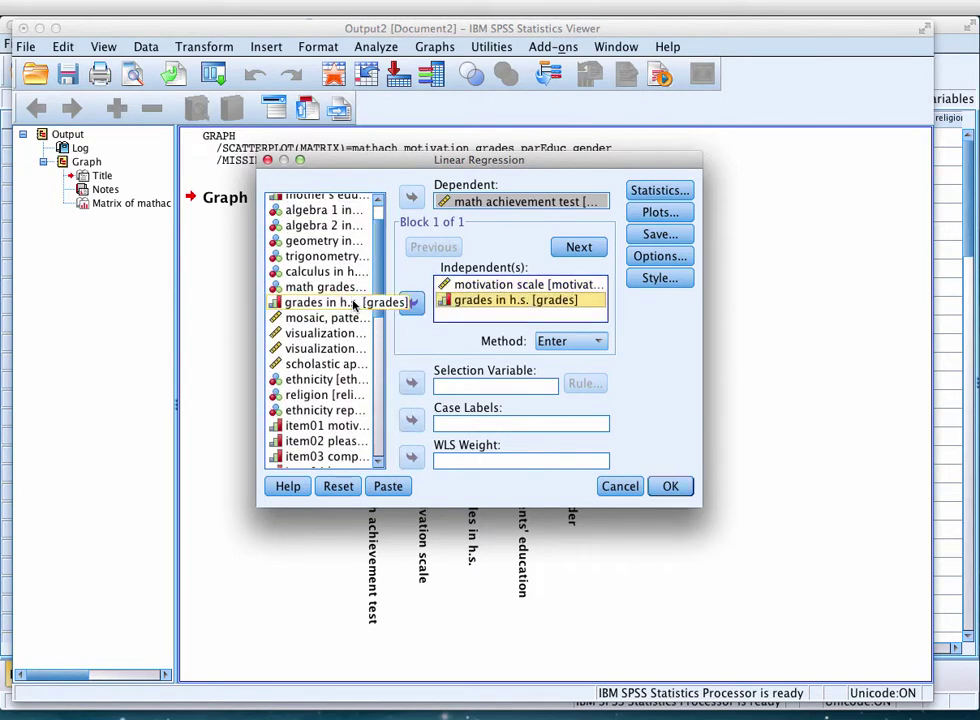
Add parents' education and gender as independent variables
scroll(376, 306, down, 8)
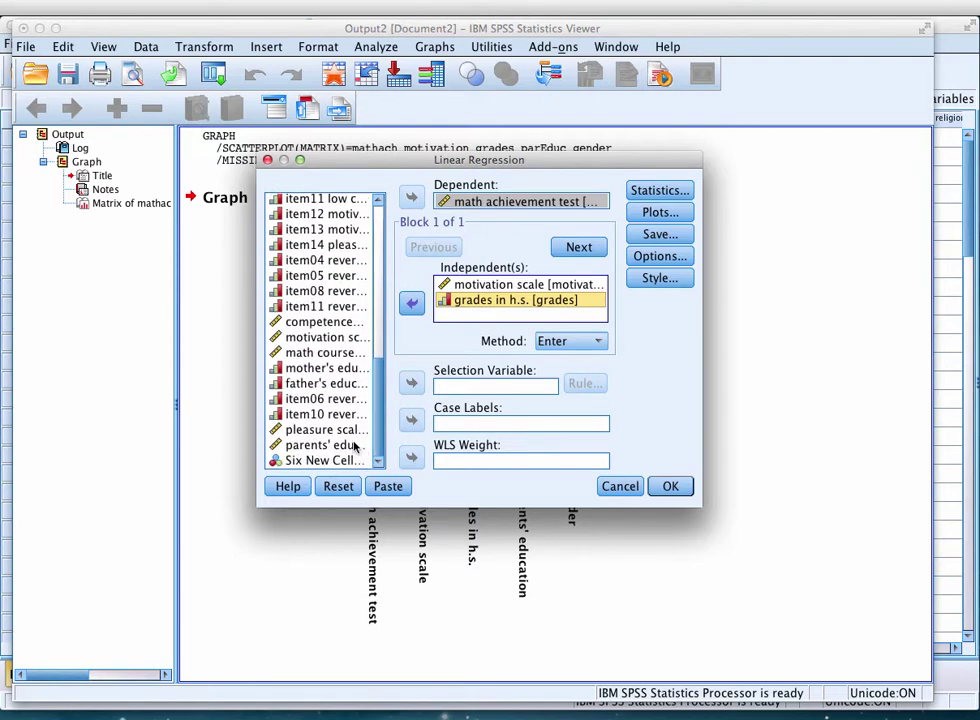
click(322, 445)
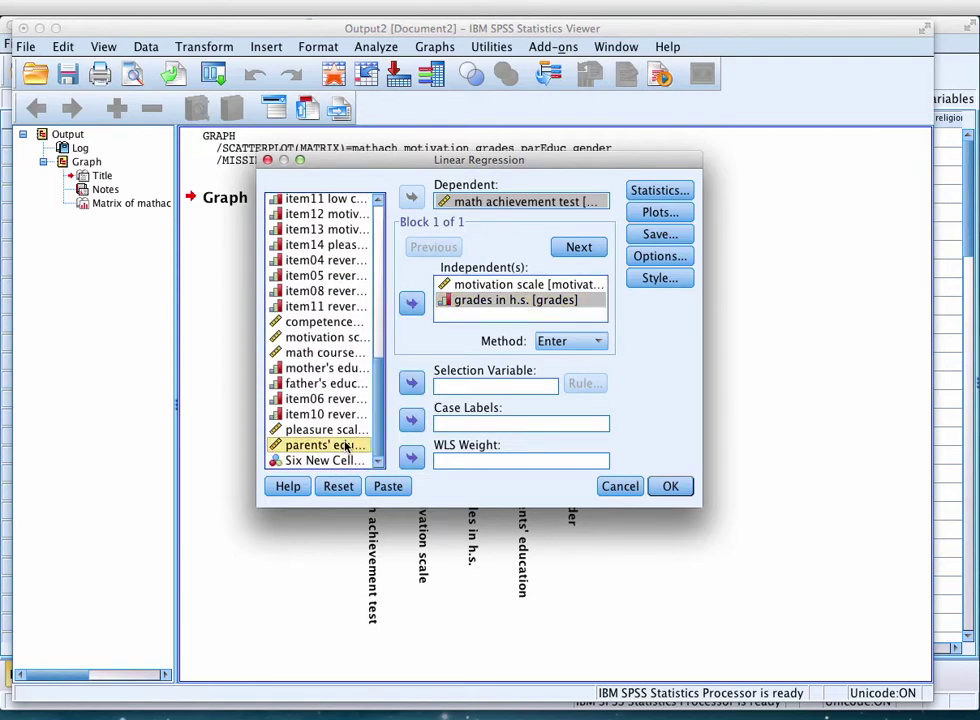
click(410, 304)
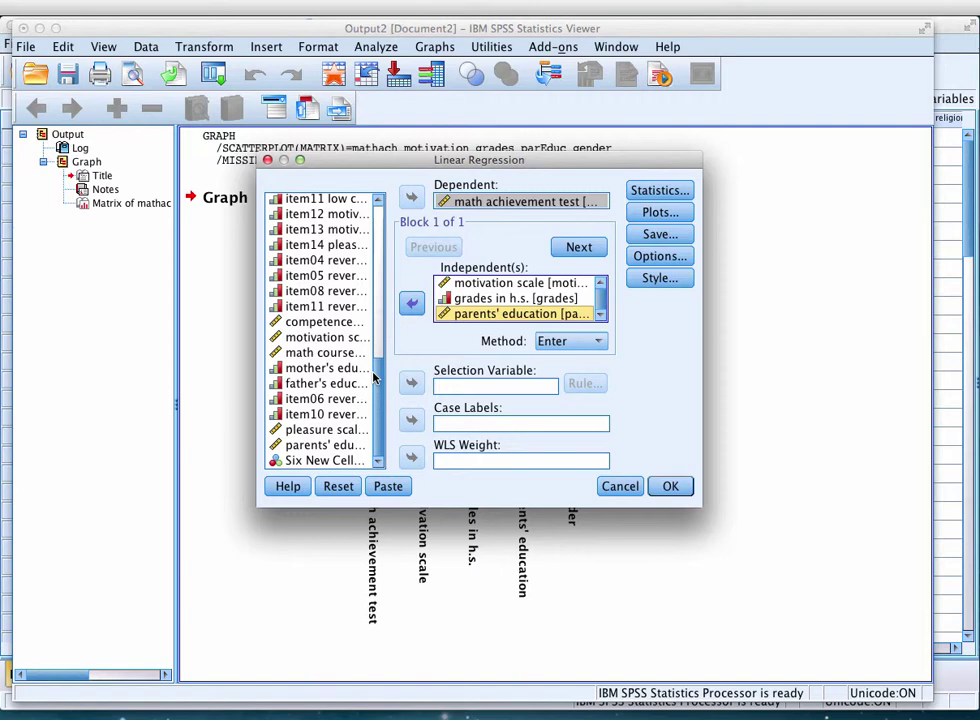
scroll(330, 332, up, 10)
click(320, 201)
click(408, 303)
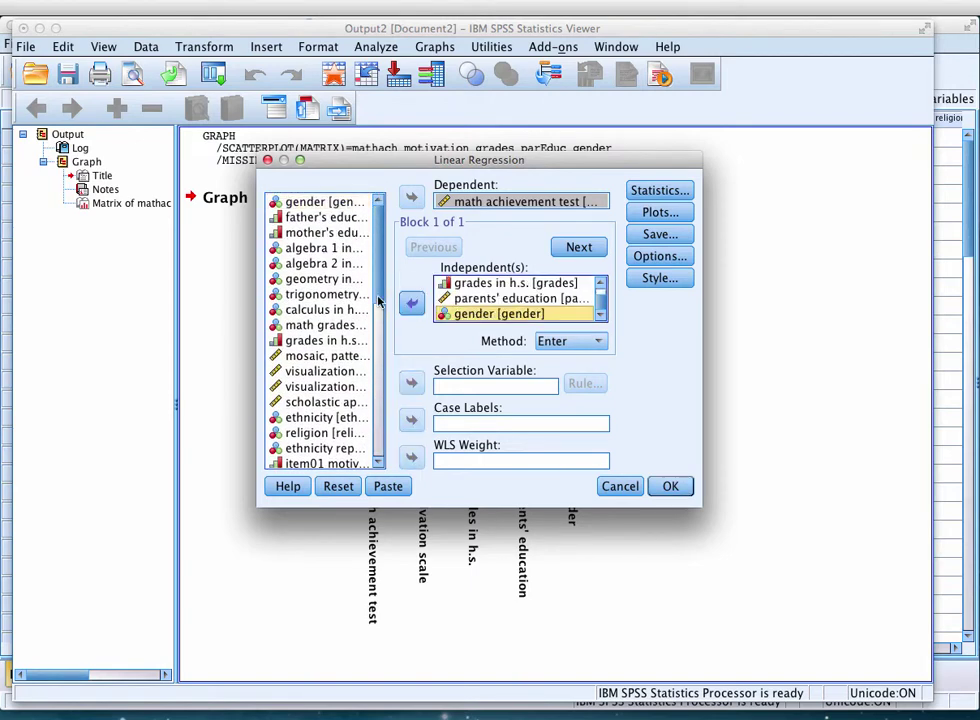
Turn on Descriptives and Collinearity diagnostics in the regression statistics
click(650, 191)
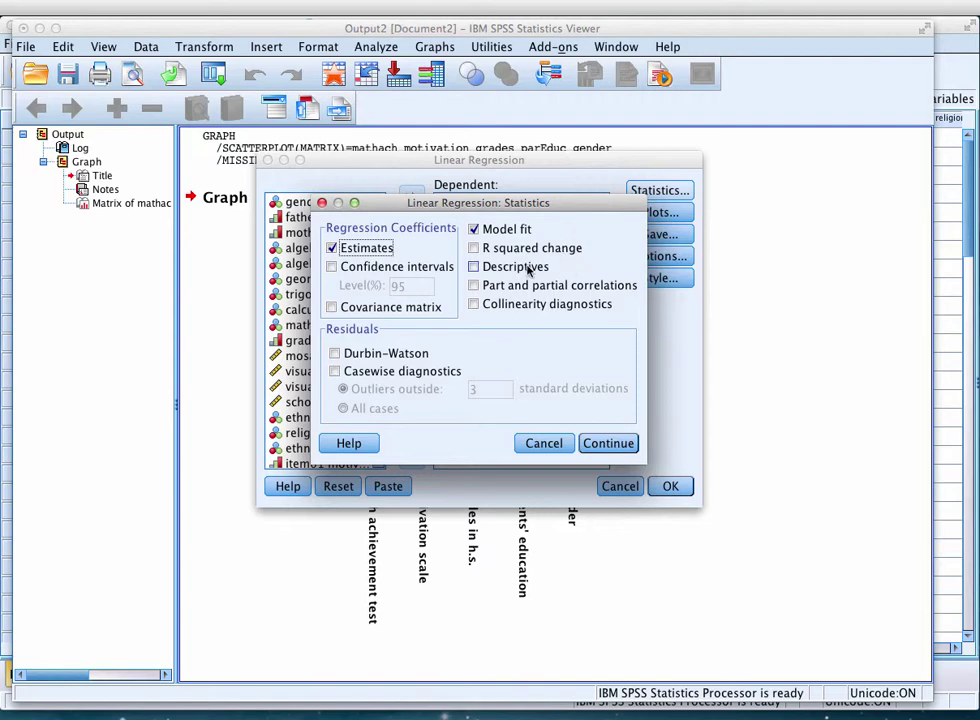
click(474, 268)
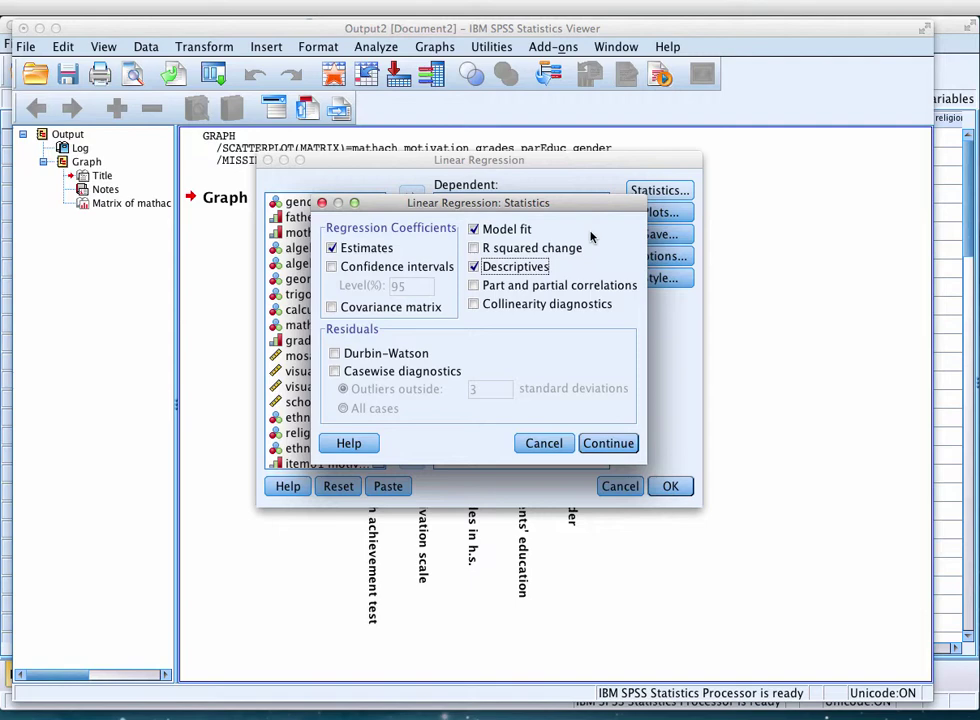
click(474, 304)
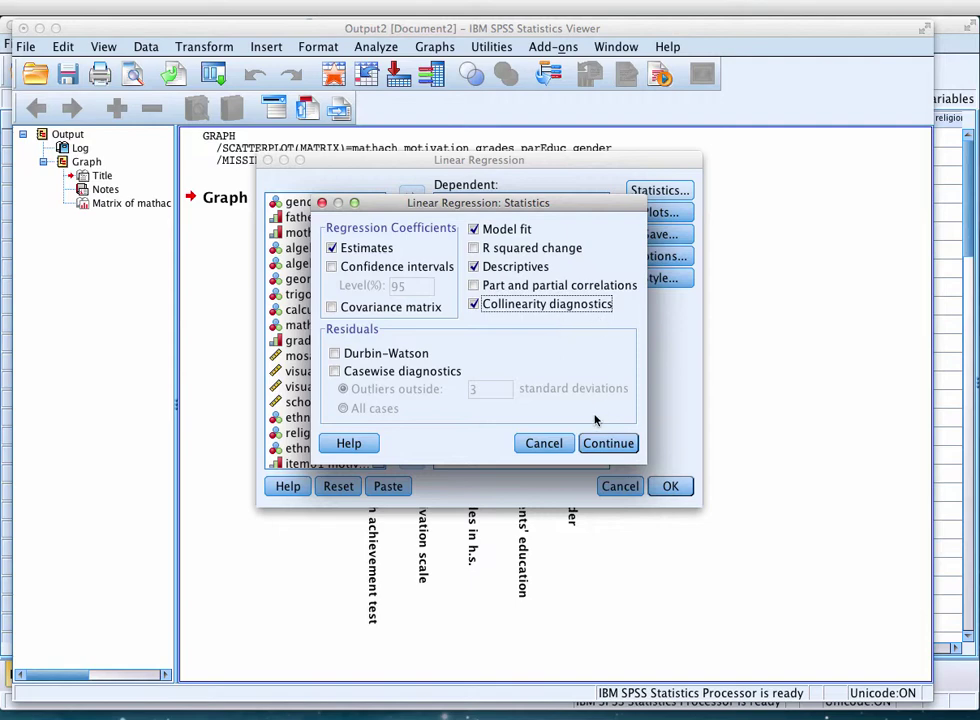
click(592, 445)
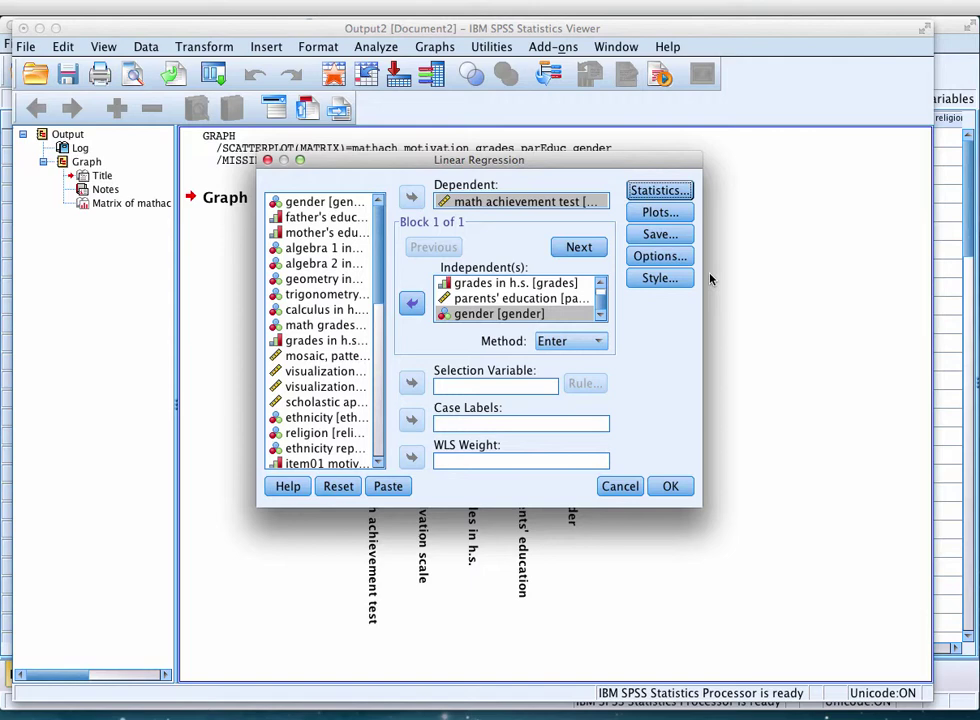
click(647, 214)
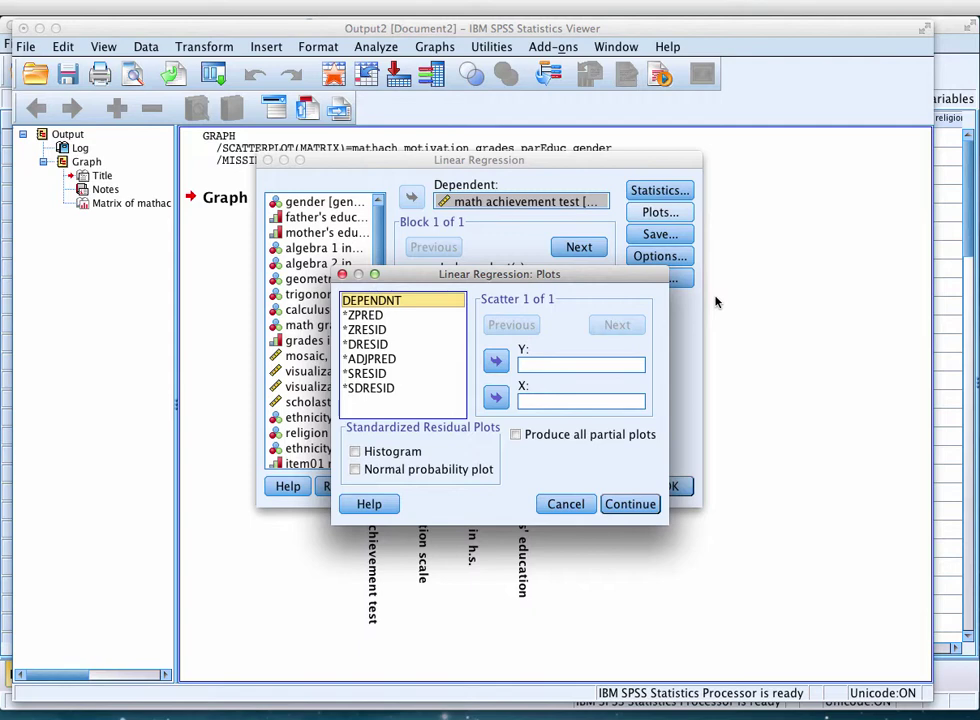
Plot *ZPRED on Y against *ZRESID on X and add a standardized residual histogram
click(376, 316)
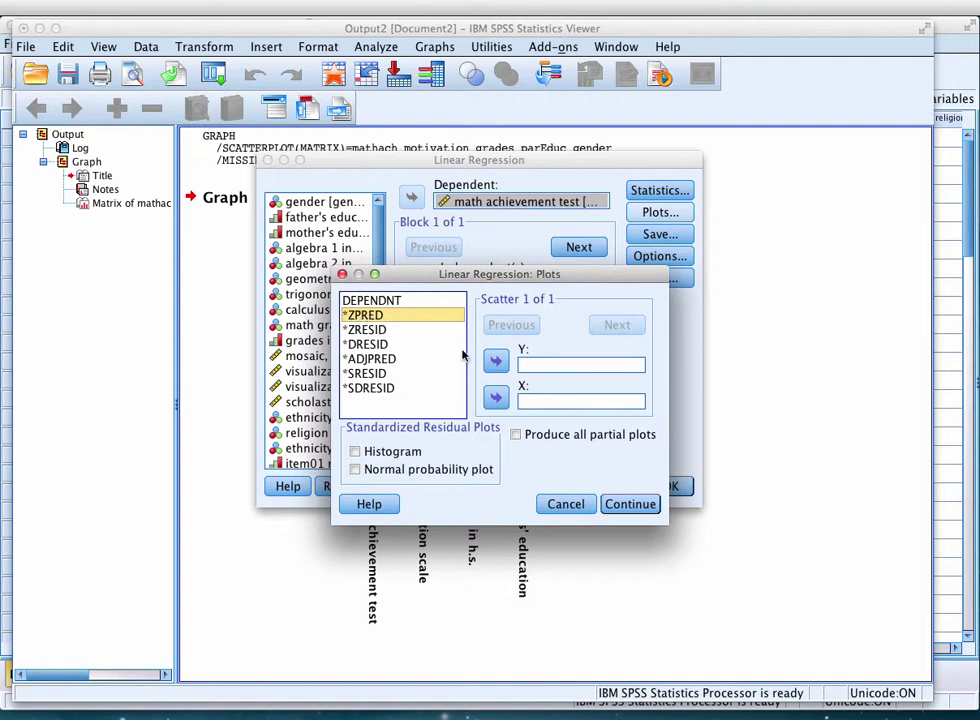
drag(362, 318, 570, 370)
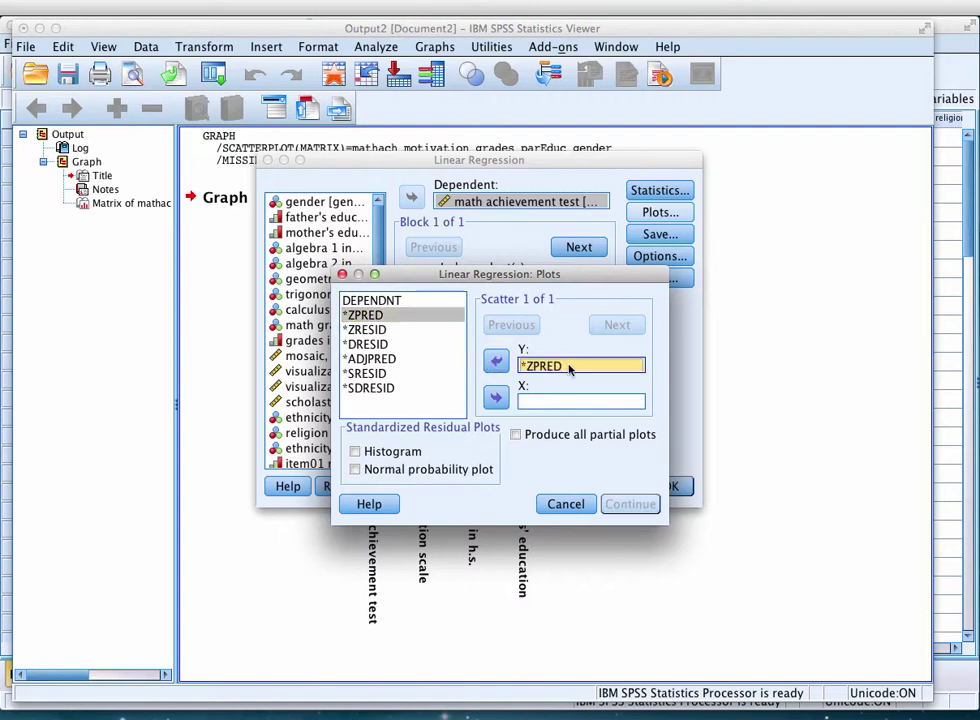
click(381, 334)
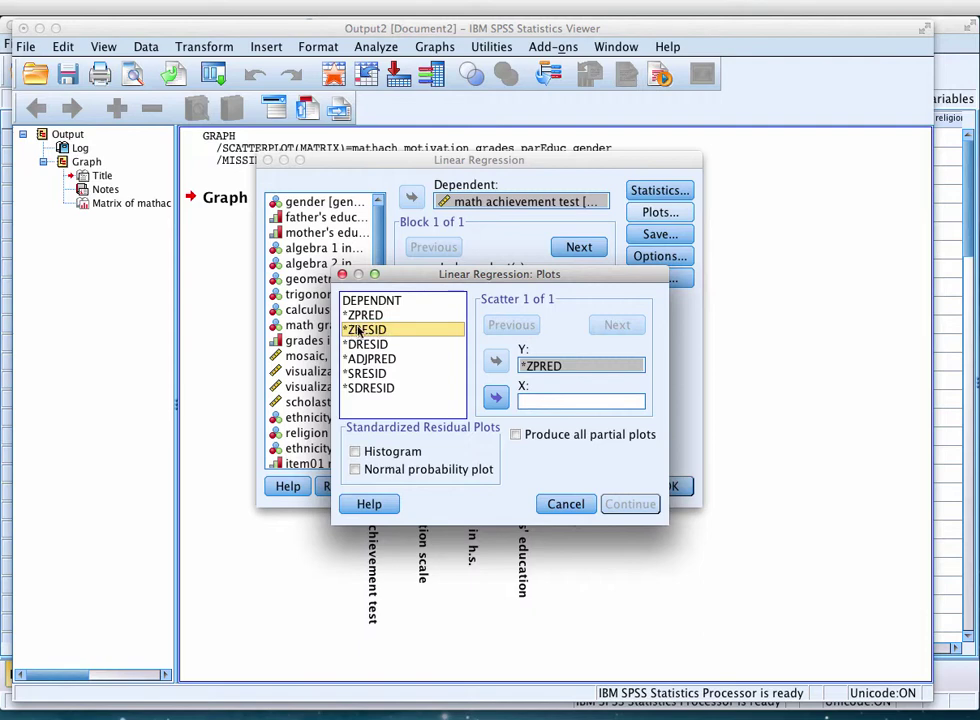
click(496, 397)
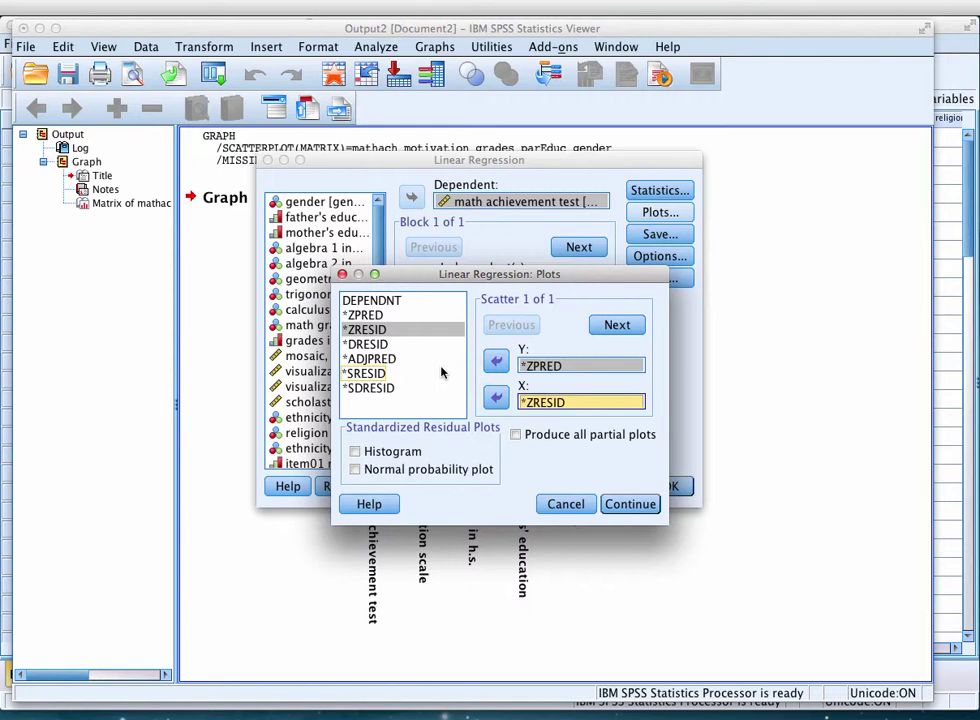
click(356, 452)
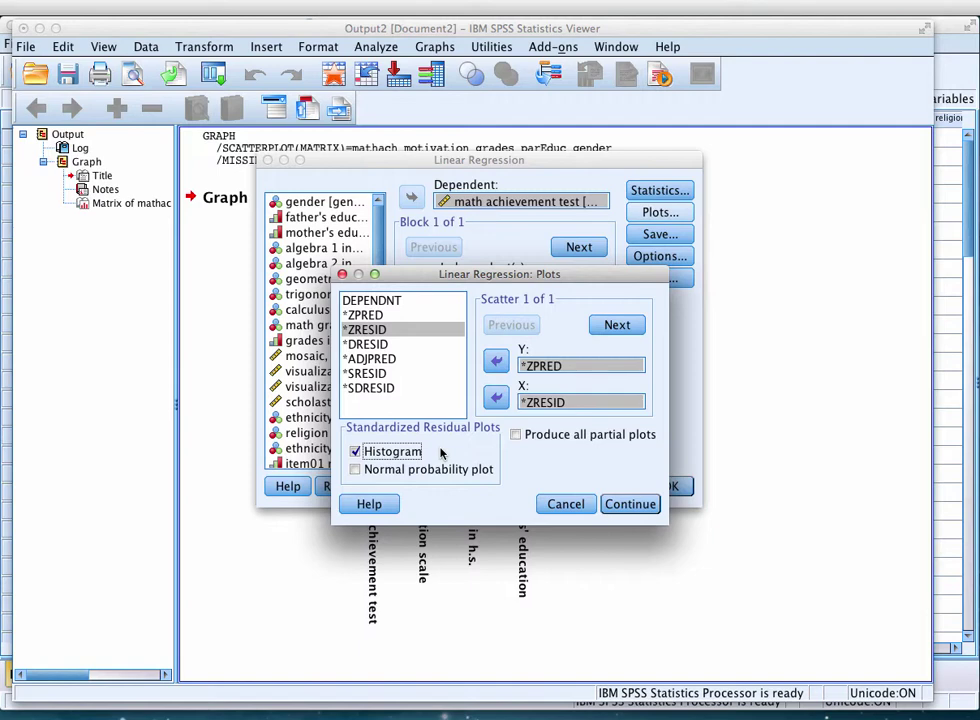
click(624, 509)
click(624, 509)
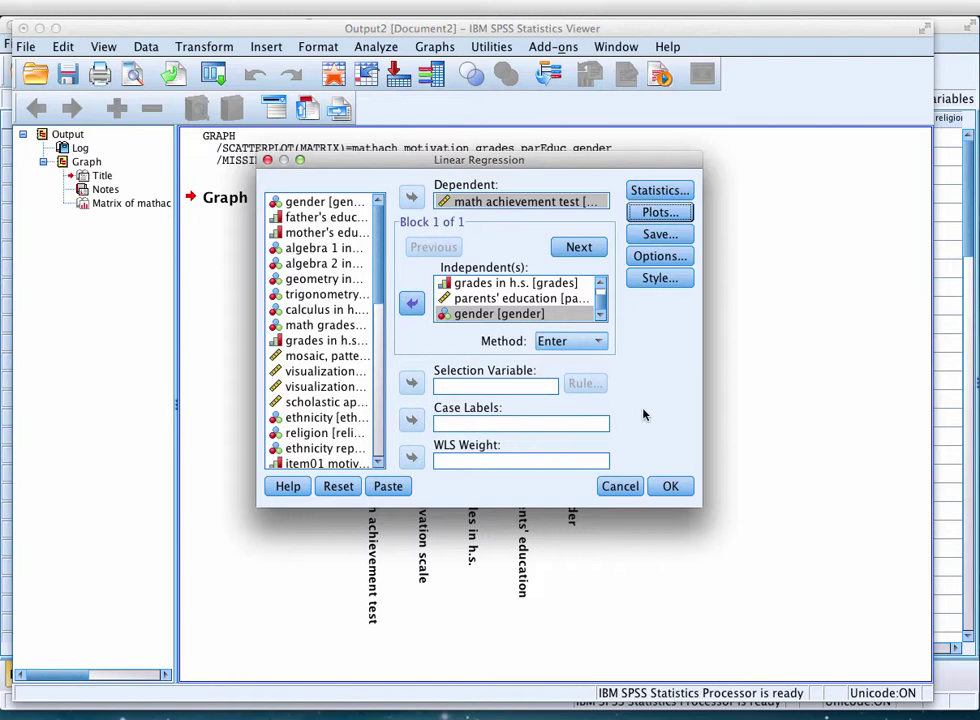
Run the regression and review the Descriptive Statistics and Correlations tables
click(656, 489)
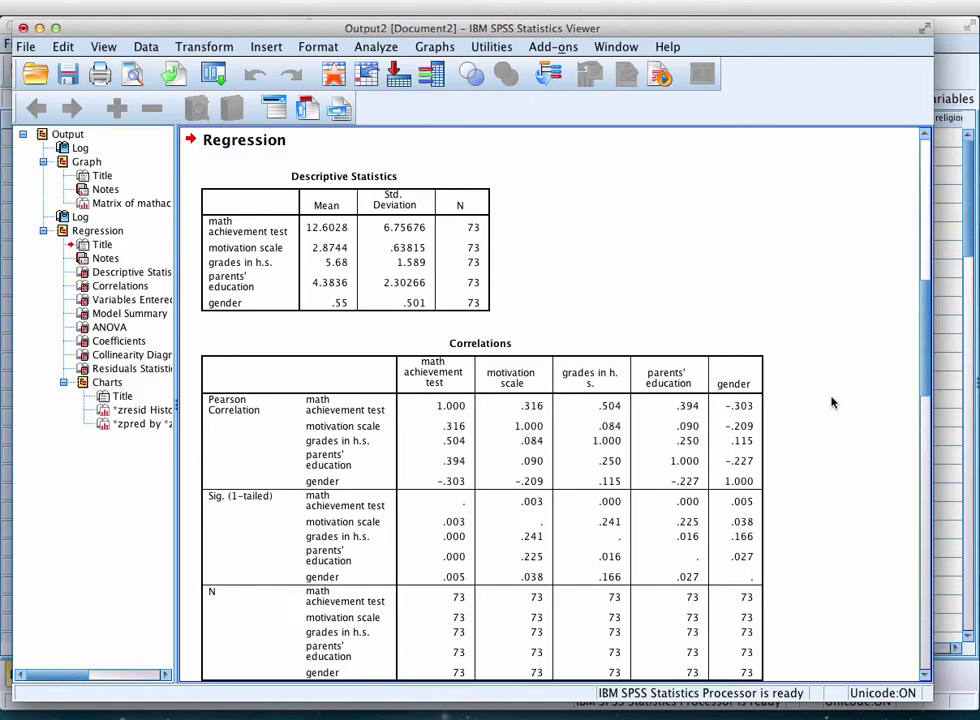
click(252, 177)
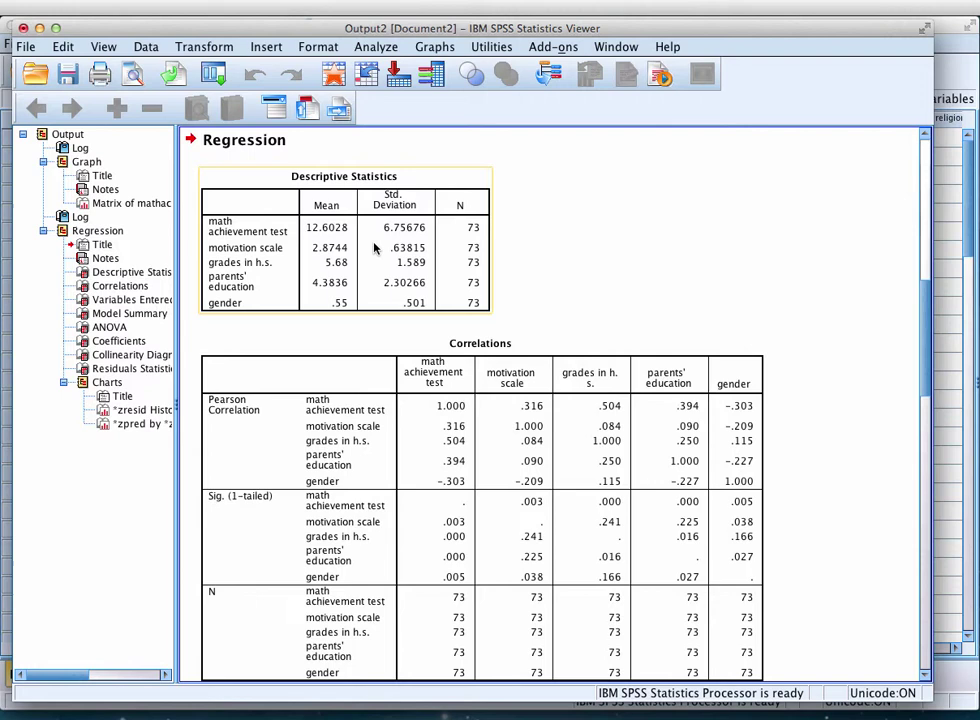
click(599, 220)
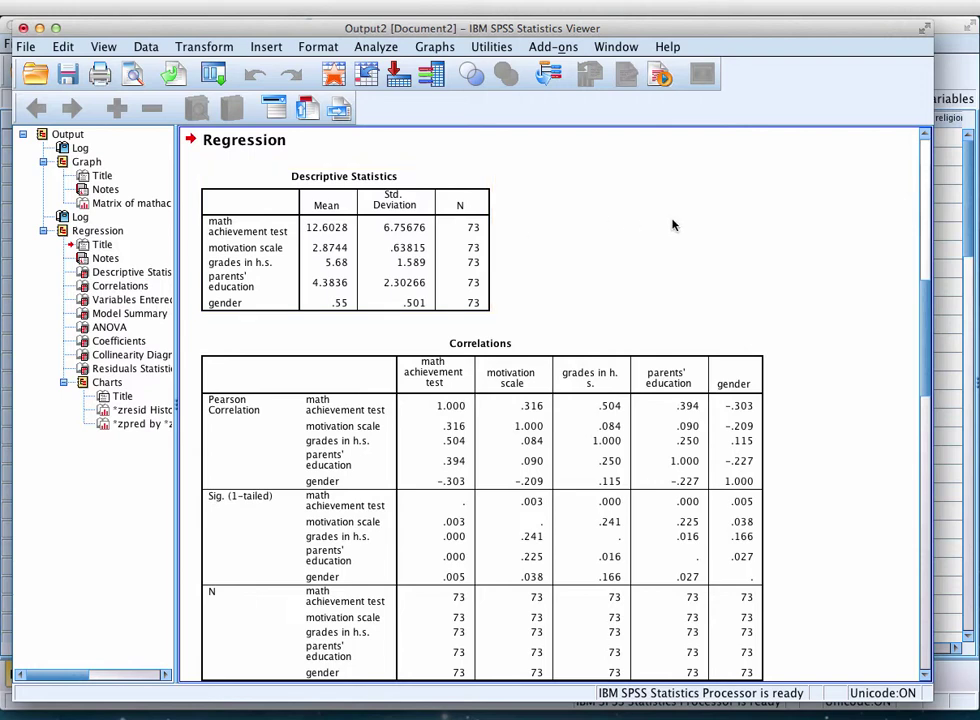
scroll(672, 225, down, 2)
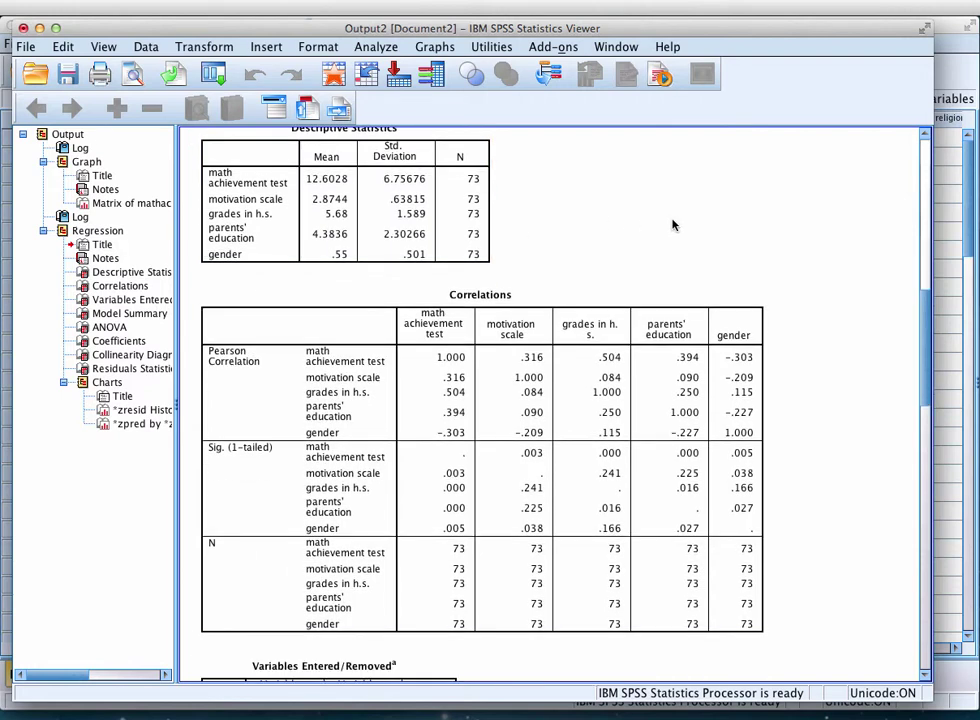
click(487, 396)
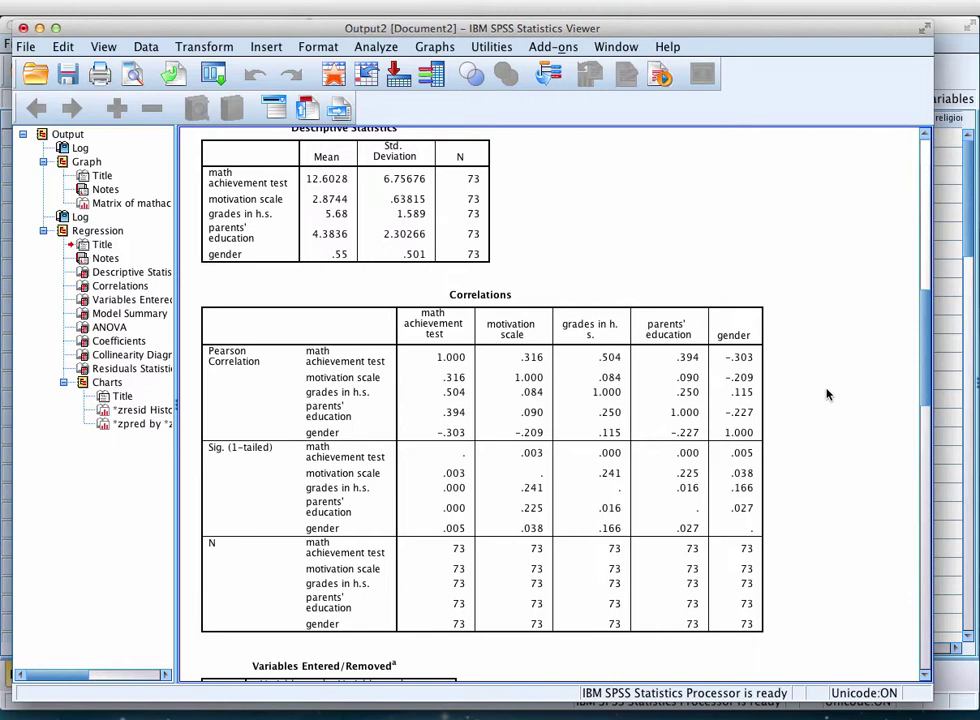
Scroll to the Model Summary (R = .678, R² = .459) and ANOVA tables and inspect the summary
scroll(827, 394, down, 2)
scroll(827, 394, down, 1)
scroll(827, 394, down, 3)
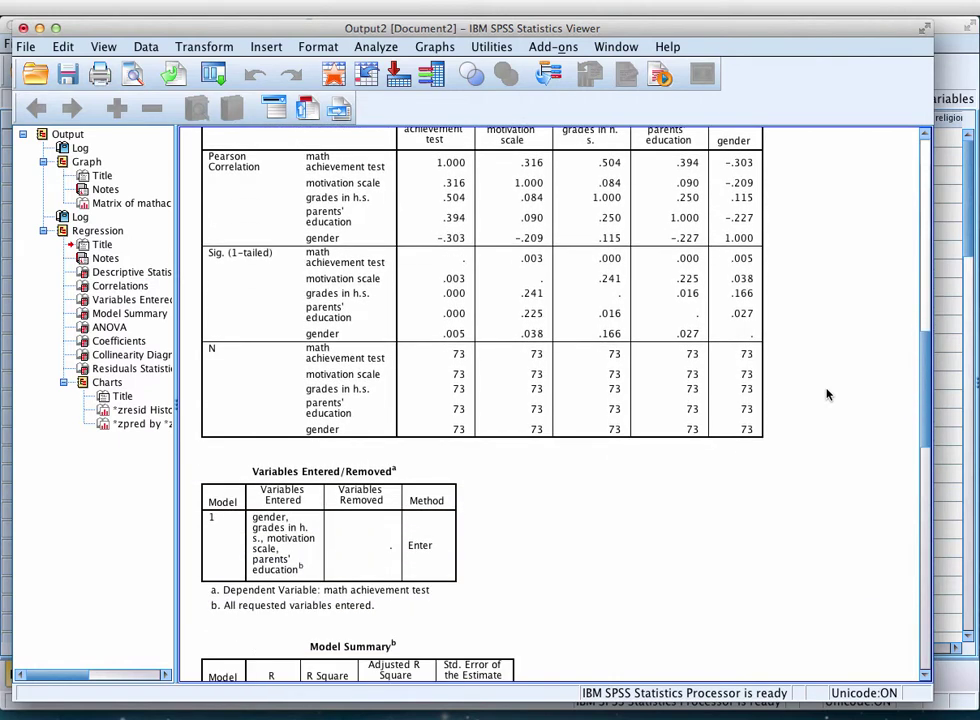
scroll(827, 394, down, 1)
scroll(827, 394, down, 2)
scroll(827, 394, down, 2)
scroll(827, 394, down, 3)
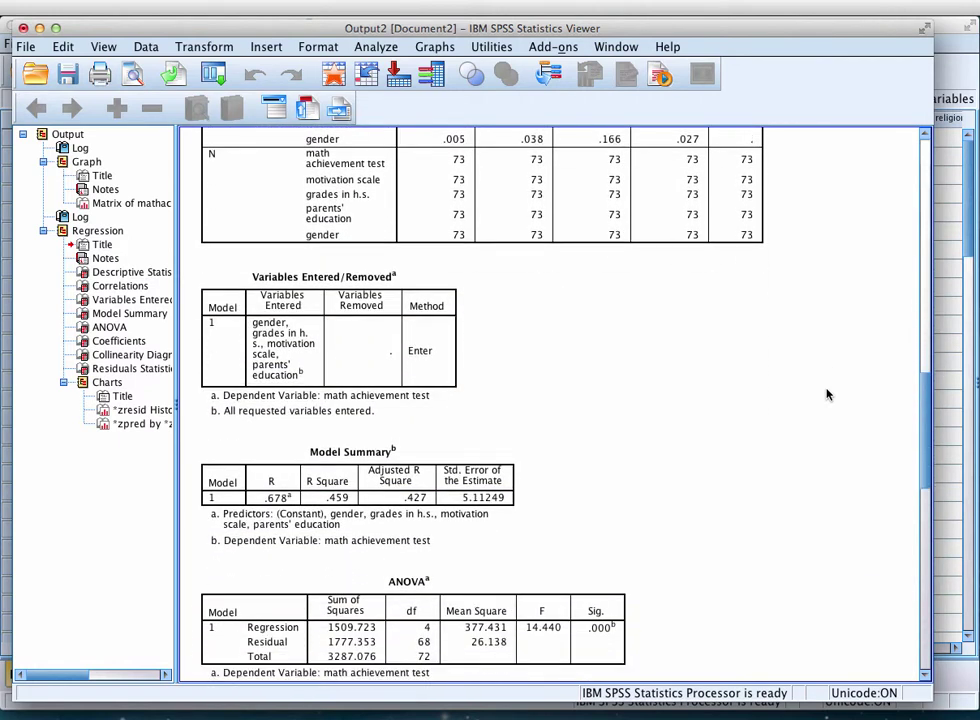
scroll(827, 394, down, 2)
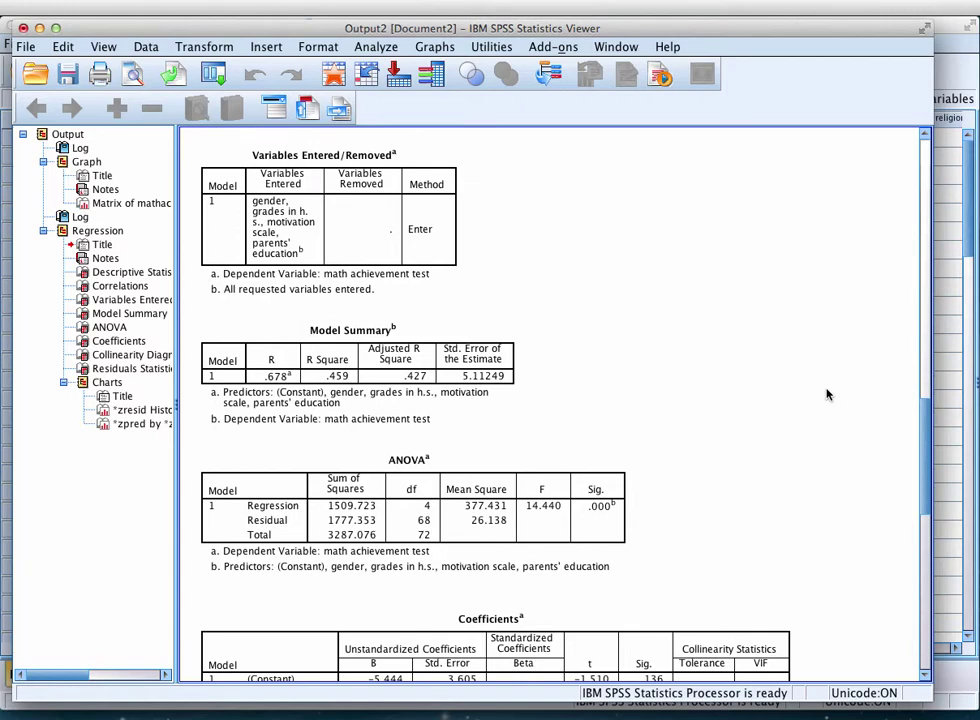
click(280, 370)
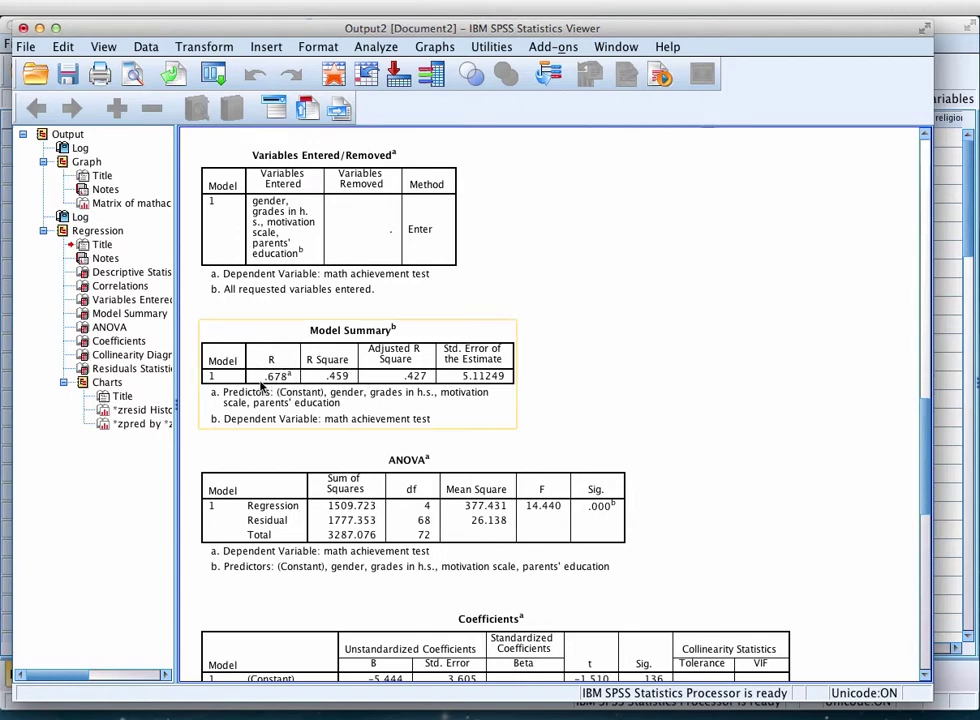
click(255, 444)
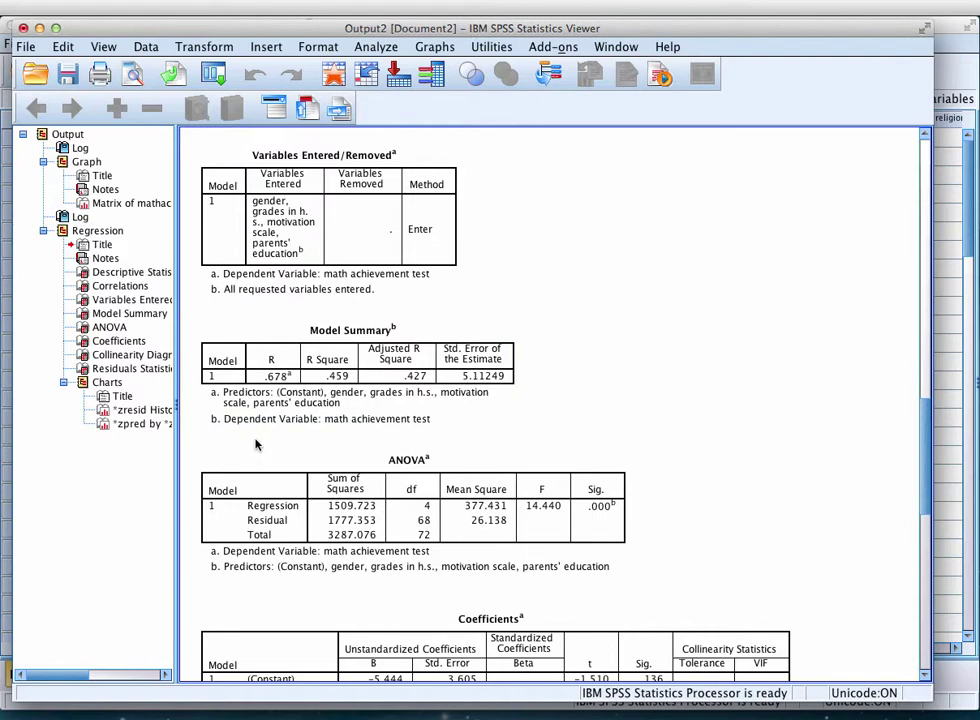
click(258, 438)
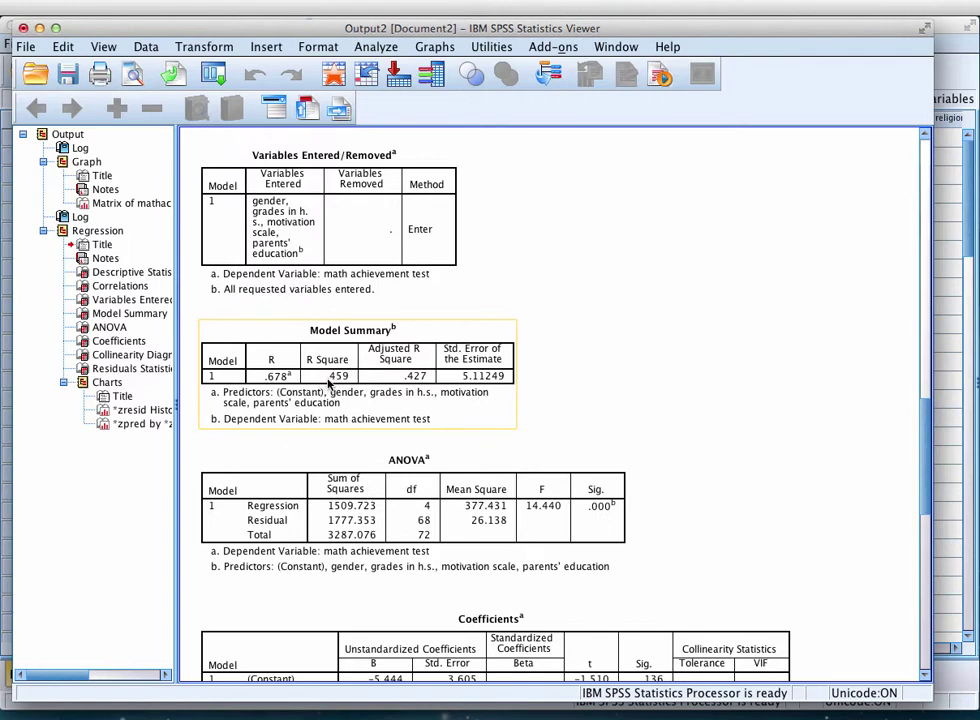
click(668, 373)
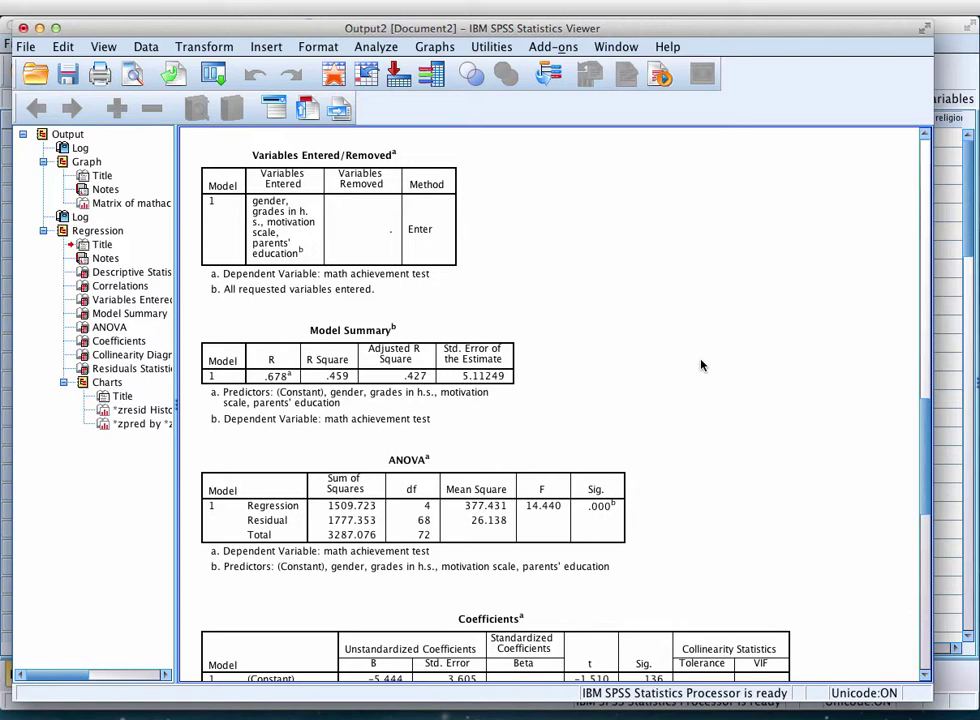
scroll(701, 366, down, 3)
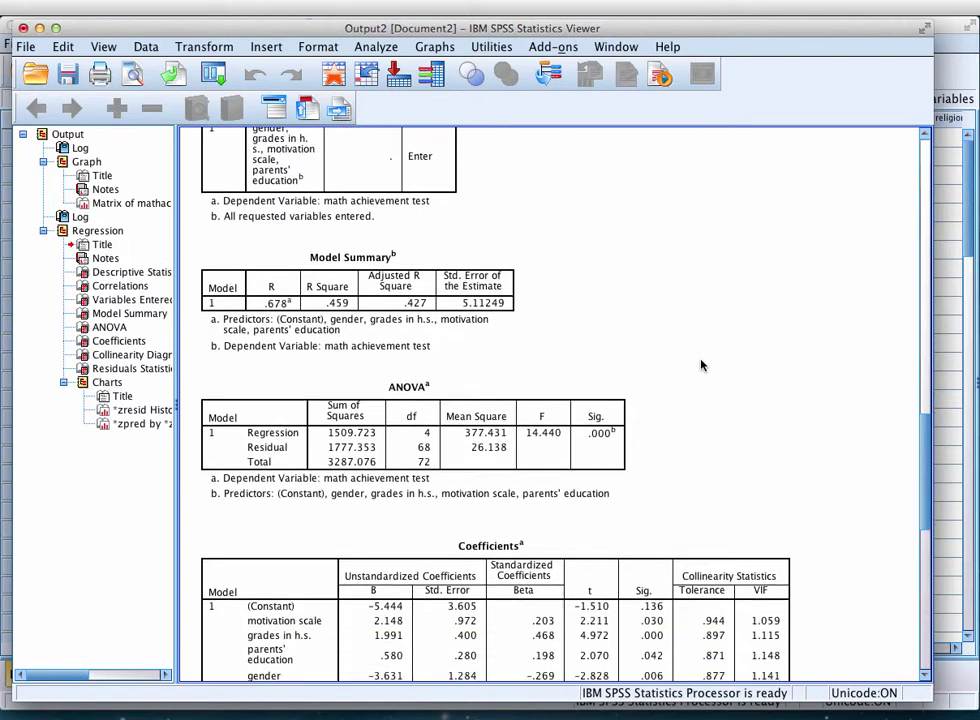
click(530, 418)
click(733, 403)
click(390, 405)
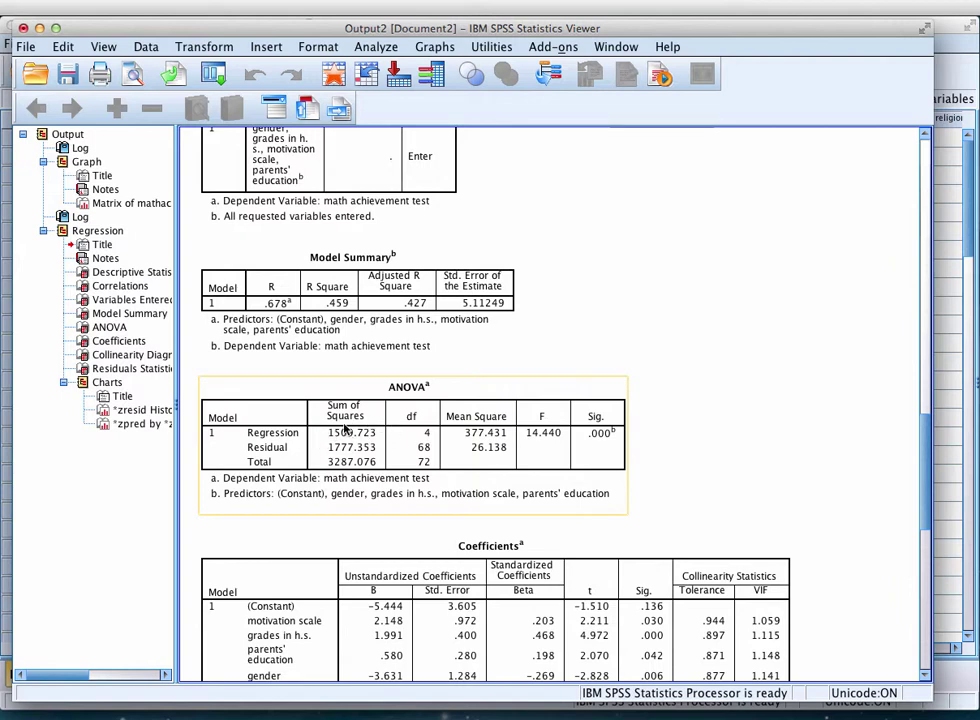
click(602, 326)
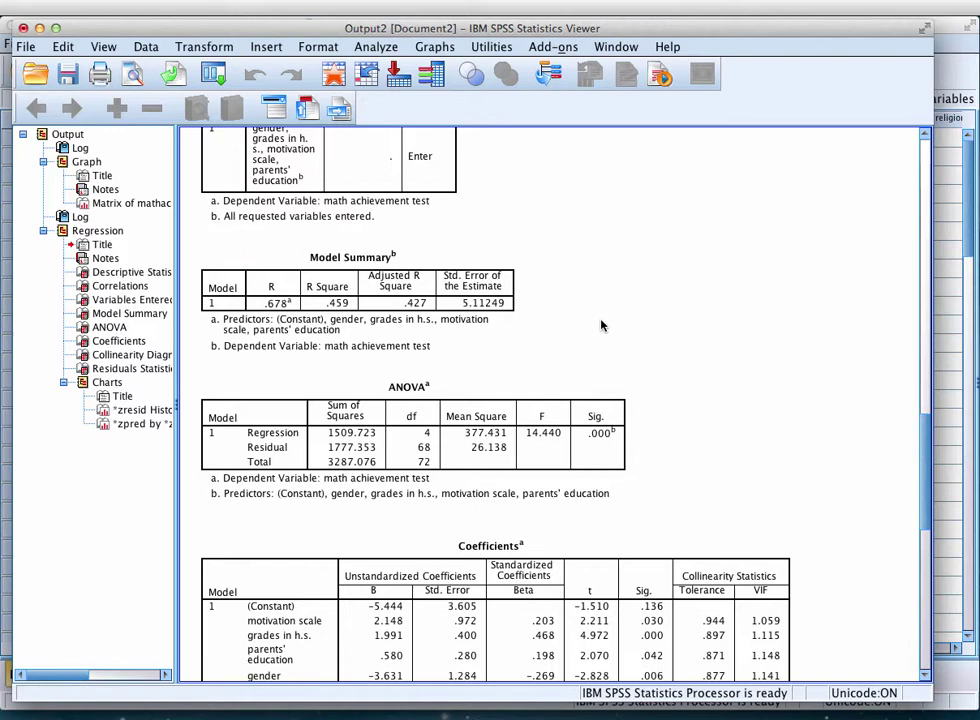
click(470, 440)
Scroll down slightly and select the Coefficients table with its standardized betas
scroll(713, 431, down, 3)
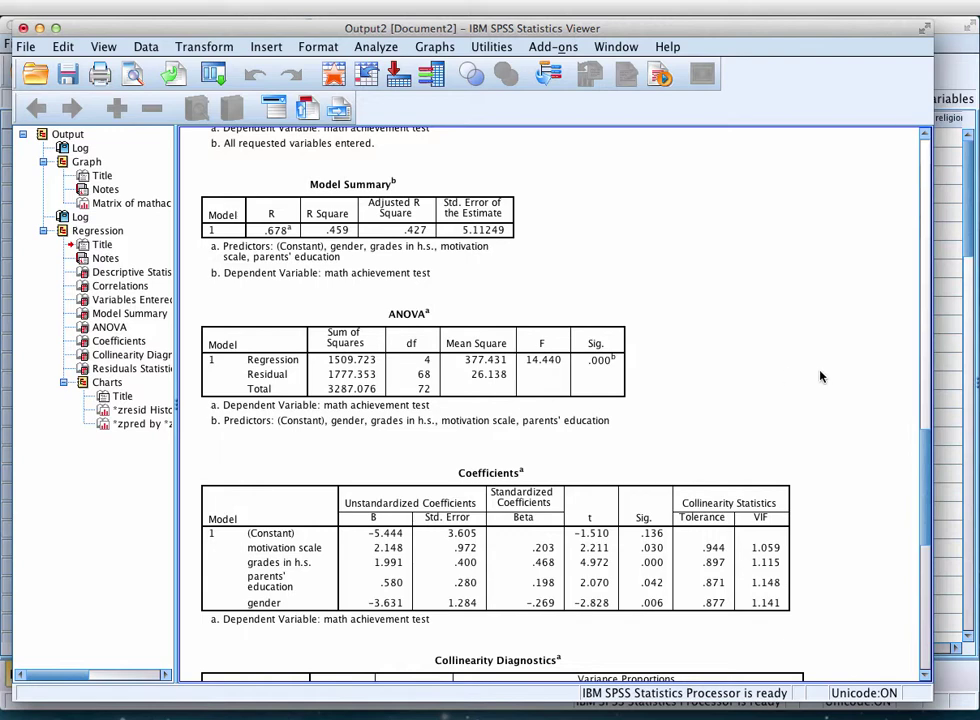
click(490, 553)
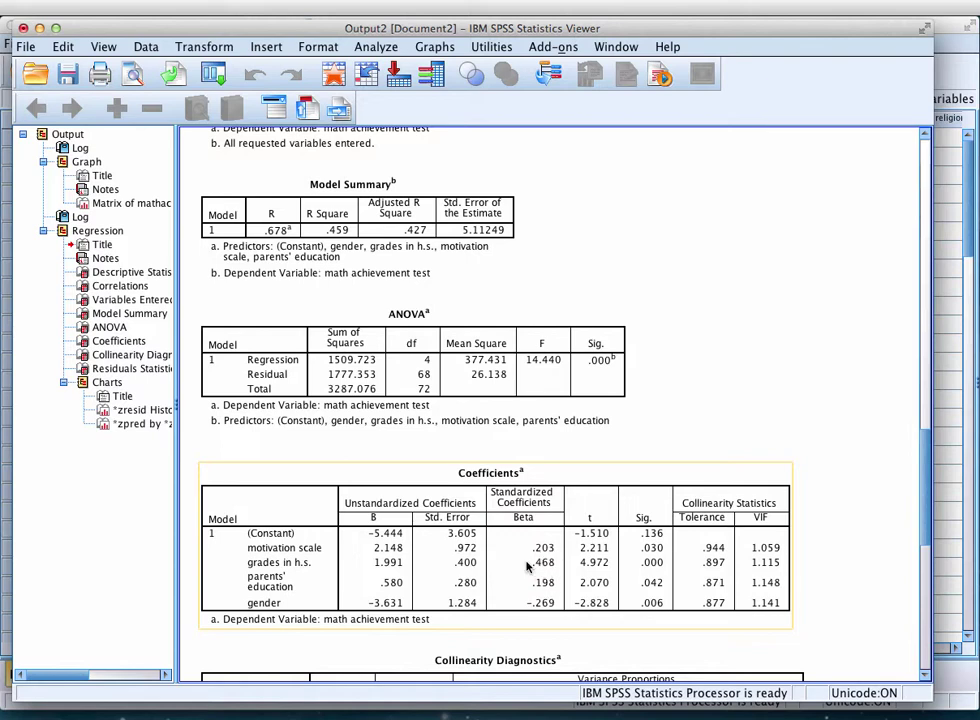
click(524, 567)
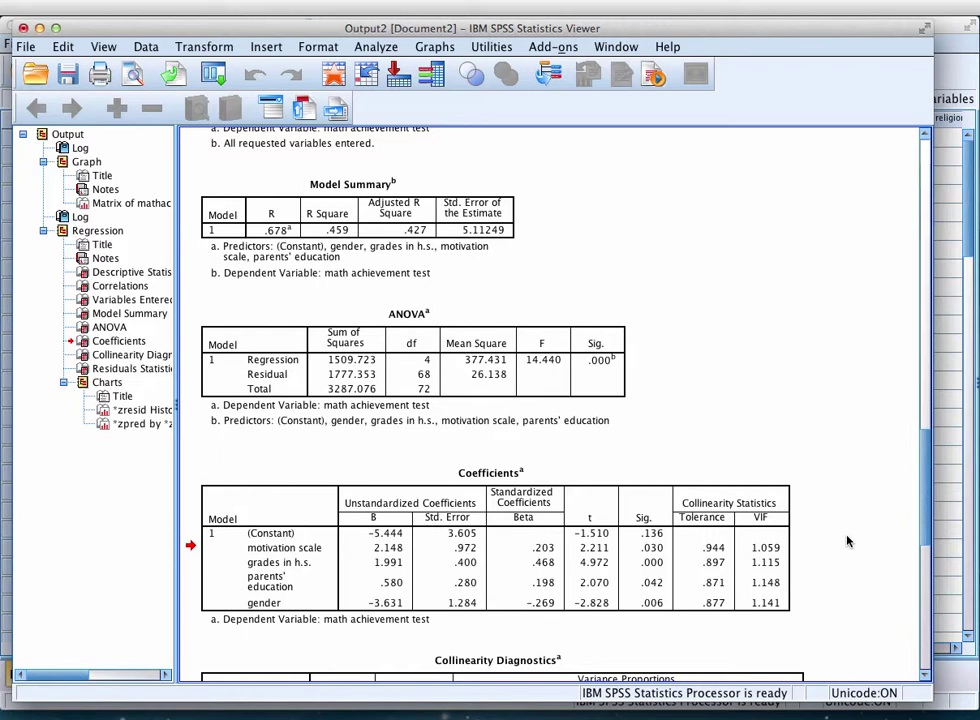
Scroll past the Coefficients table through Collinearity Diagnostics and Residuals Statistics to the residual histogram
scroll(847, 541, down, 2)
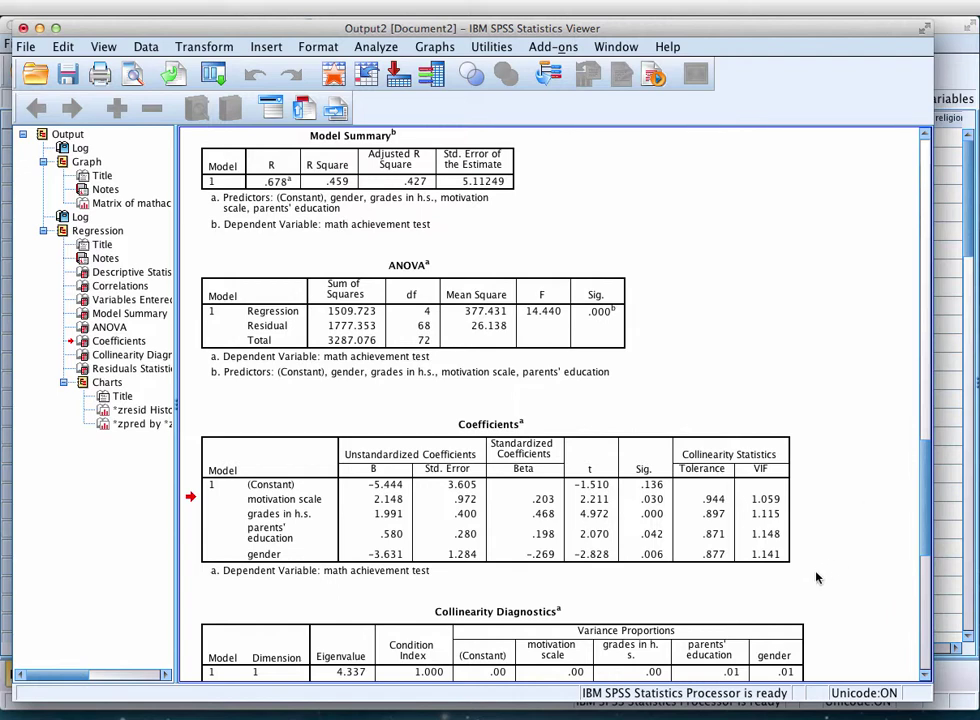
click(703, 566)
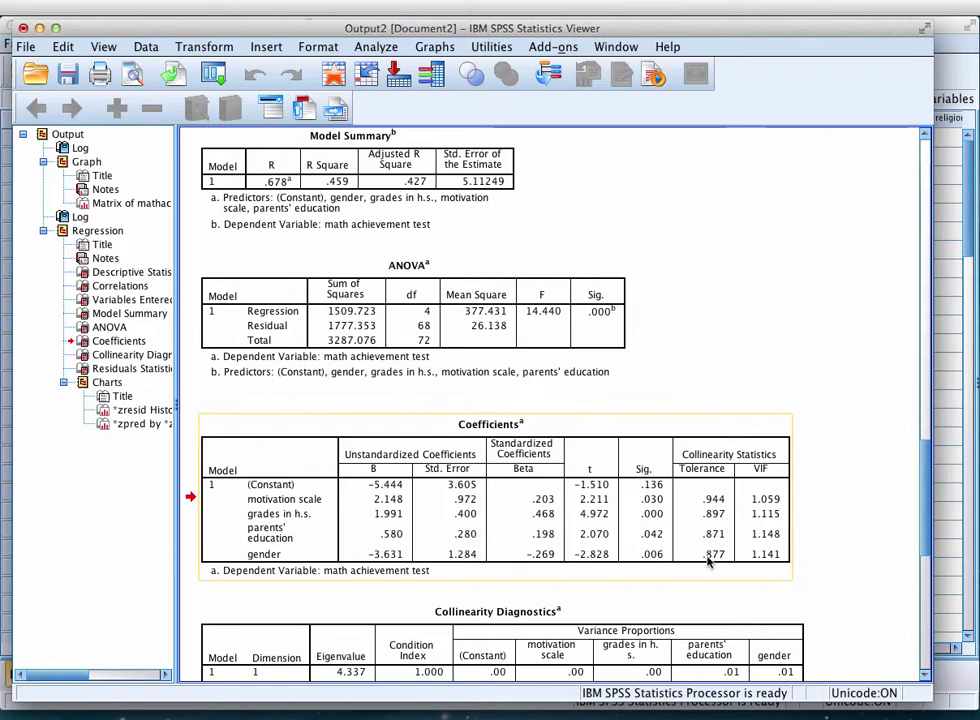
click(847, 537)
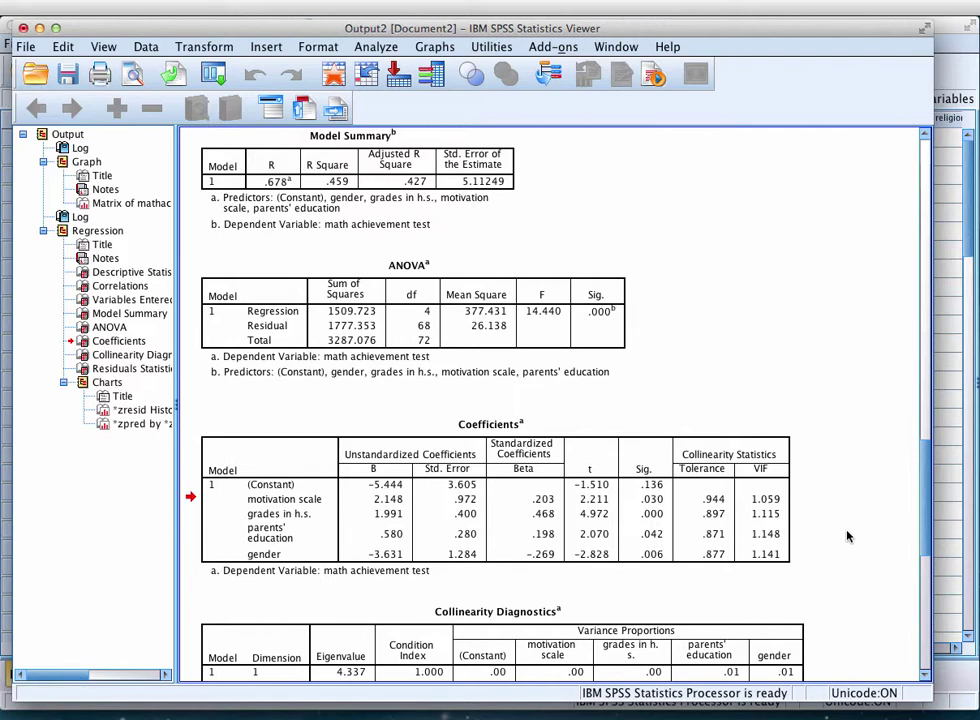
scroll(848, 535, down, 5)
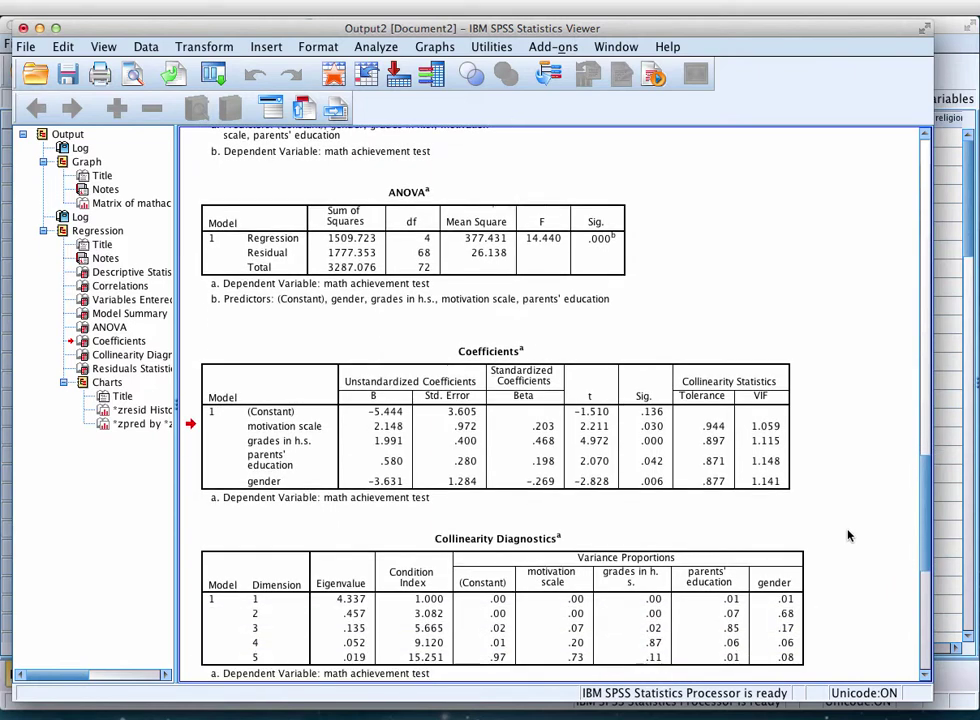
scroll(850, 535, down, 4)
scroll(850, 535, down, 3)
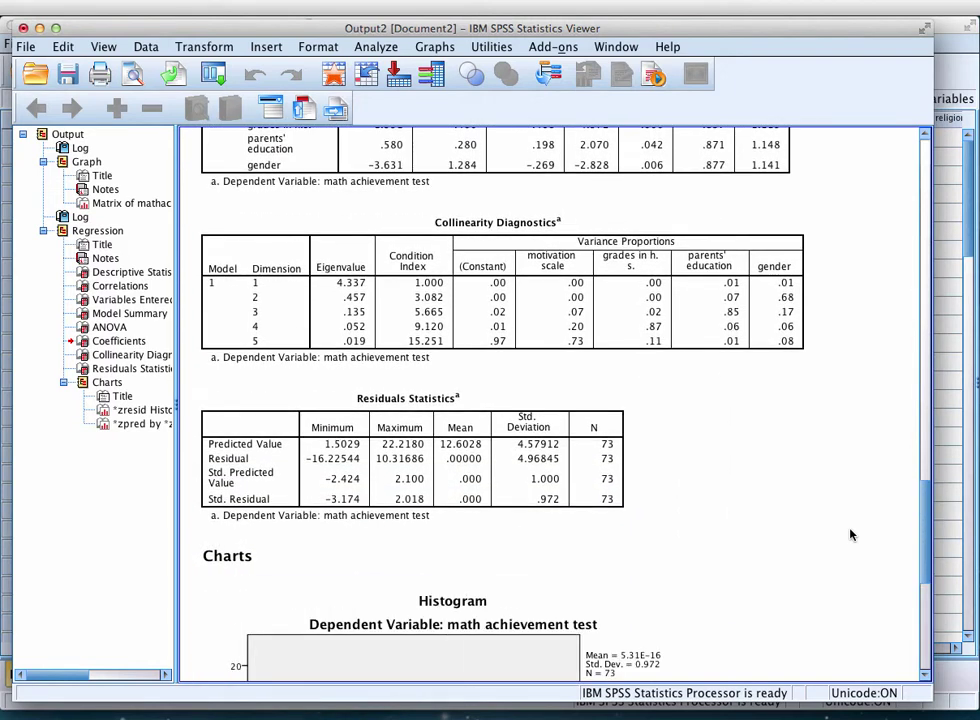
scroll(850, 535, down, 3)
Scroll to the full standardized residual histogram in the Charts section and inspect it
scroll(850, 535, down, 3)
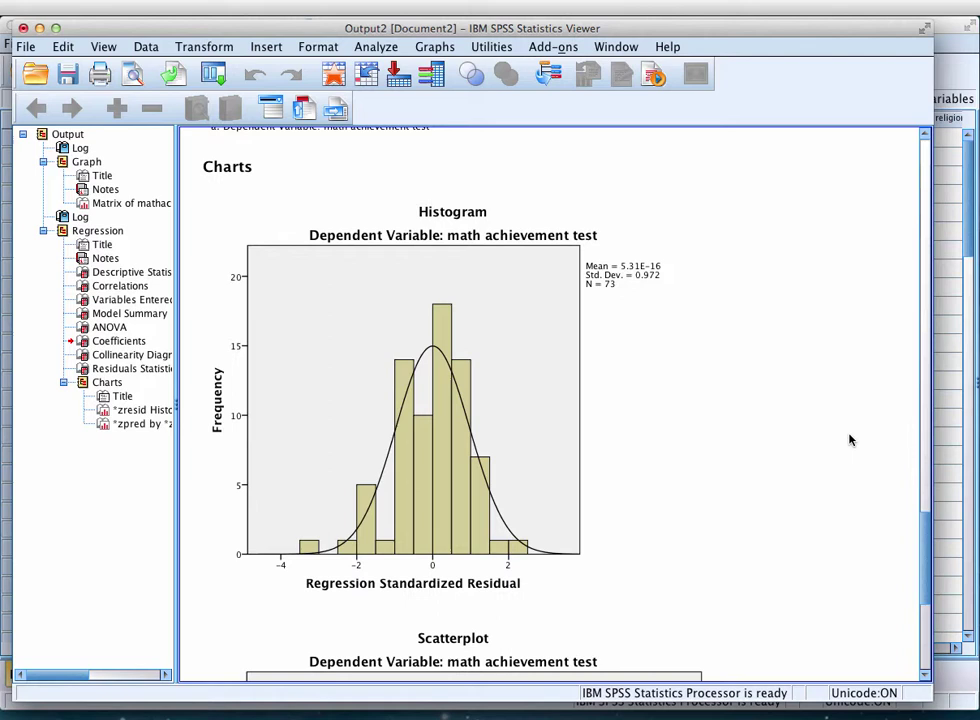
scroll(850, 440, down, 1)
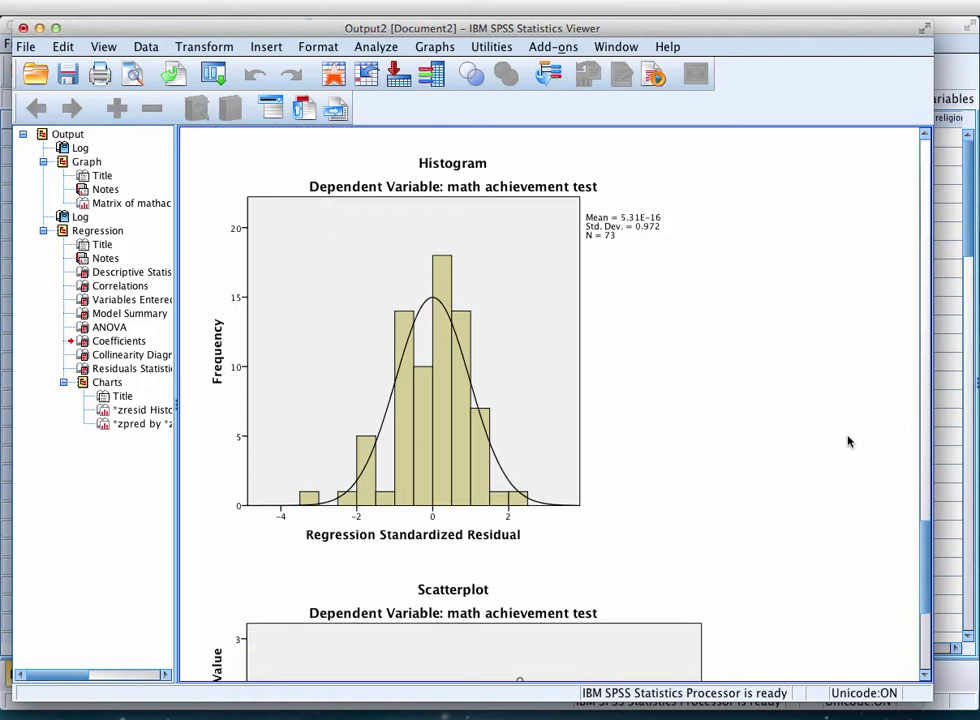
click(273, 396)
click(750, 468)
click(619, 540)
click(849, 436)
Scroll the Output Viewer down to show the full standardized predicted vs. standardized residual scatterplot
scroll(828, 443, down, 3)
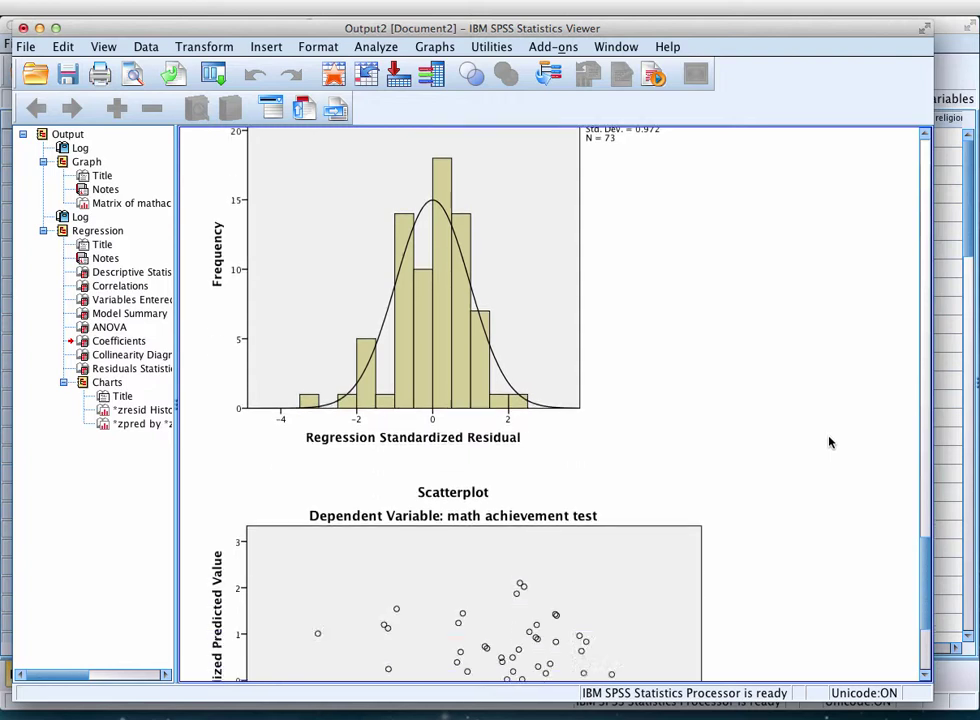
scroll(828, 443, down, 4)
scroll(828, 443, down, 1)
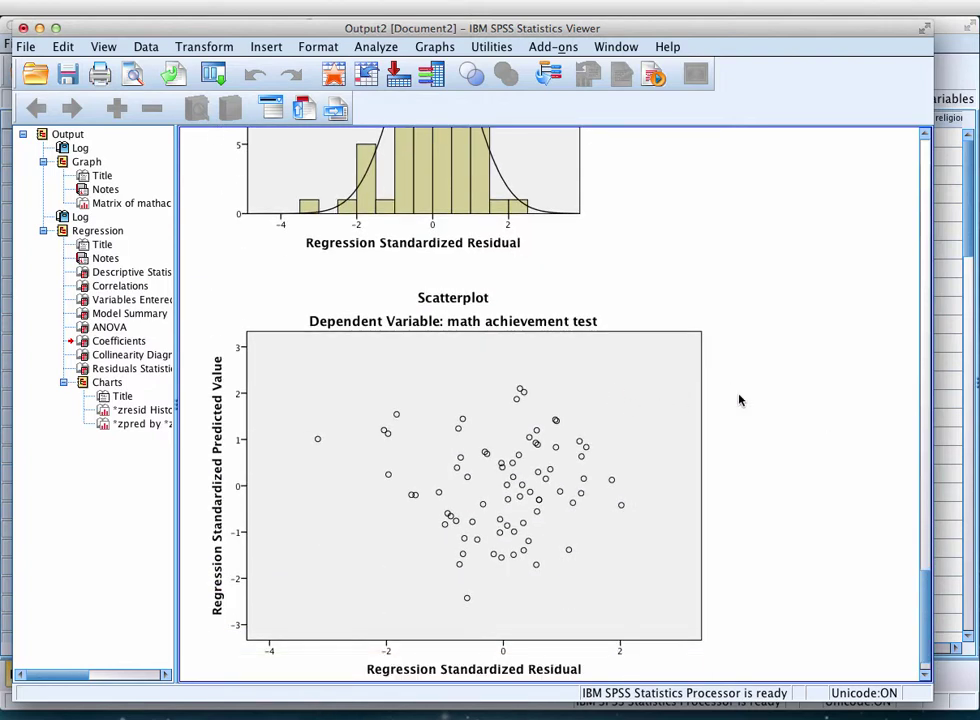
scroll(790, 399, down, 1)
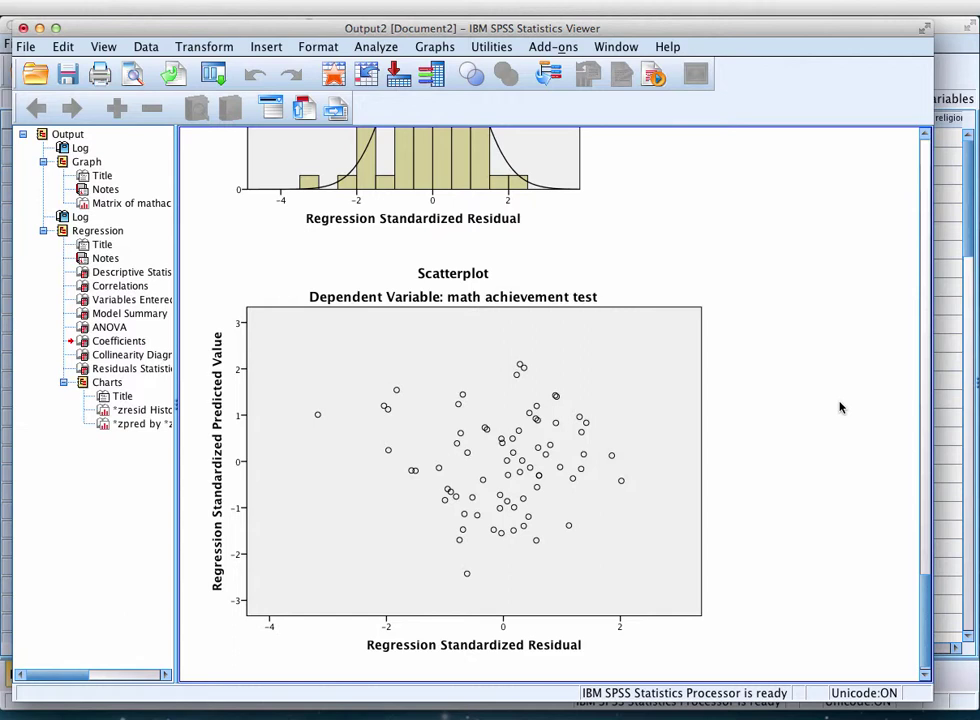
scroll(850, 419, down, 1)
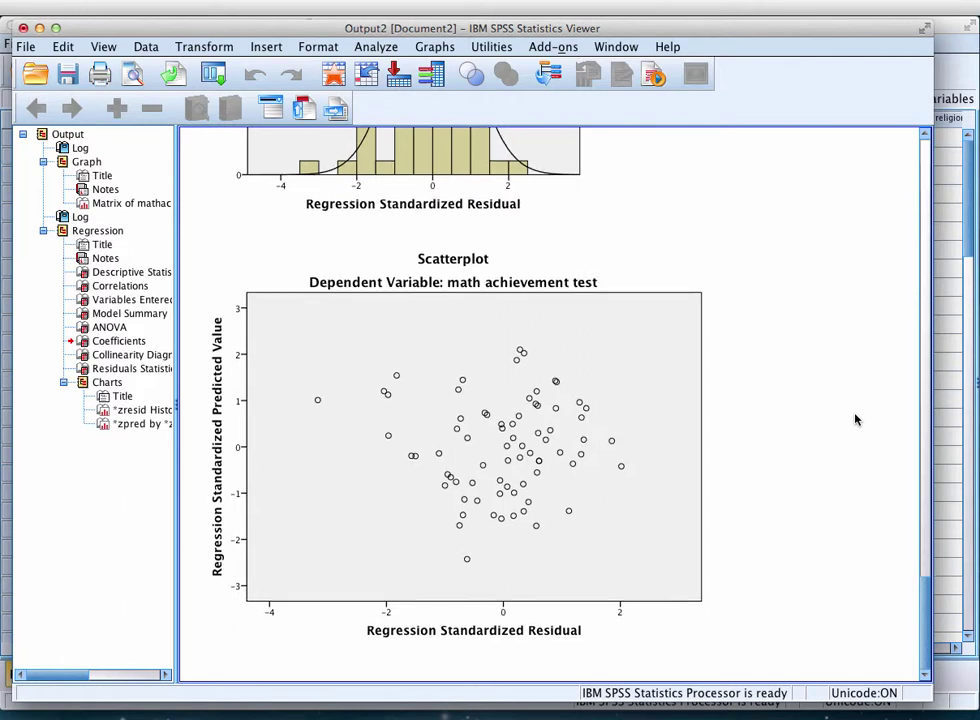